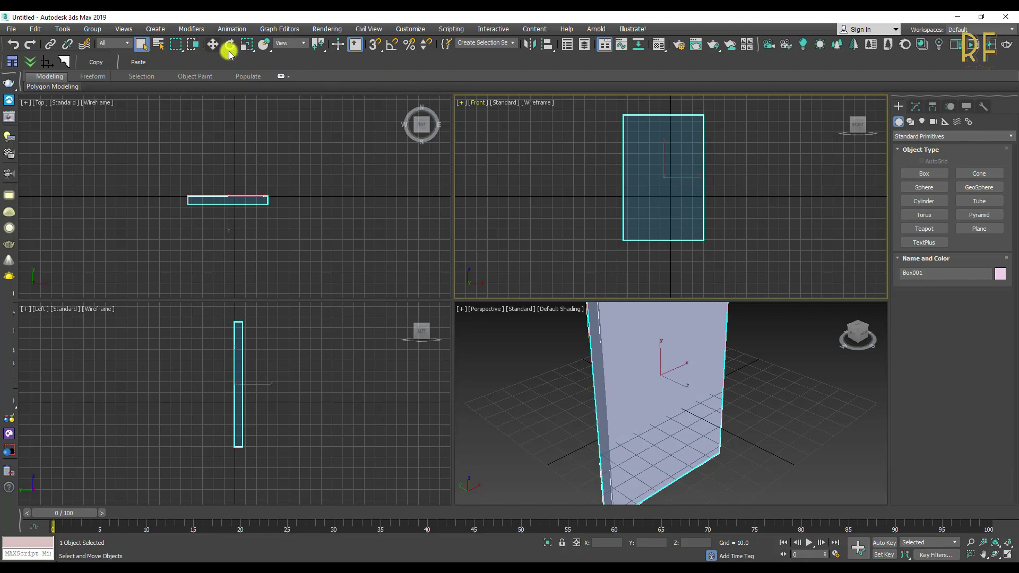
Move the box so its lower-left front corner sits at the grid origin and maximize the Perspective viewport
left_click_drag(666, 158, 733, 139)
middle_click_drag(750, 237, 698, 275)
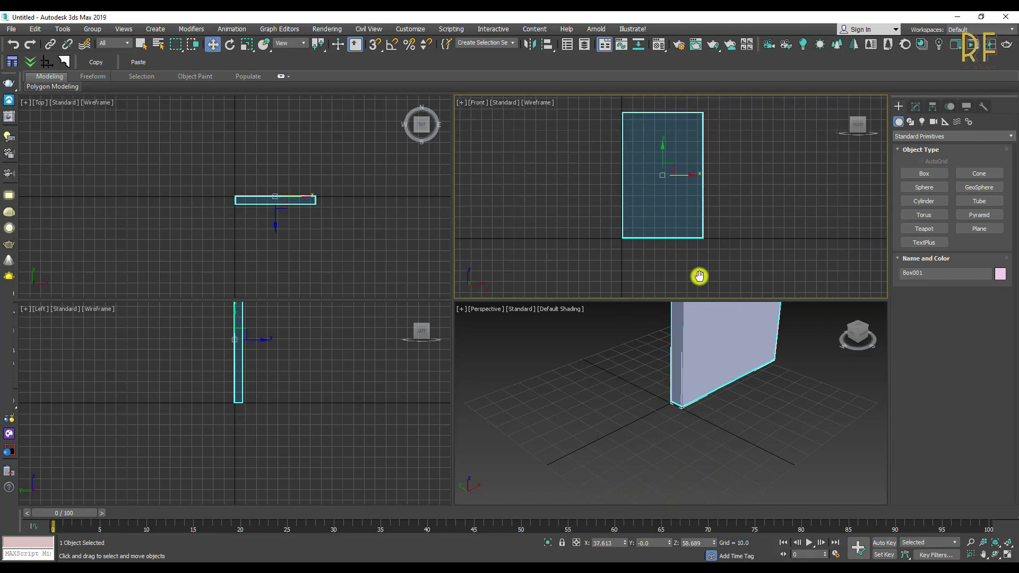
middle_click_drag(769, 421, 724, 450)
scroll(725, 446, "down", 2)
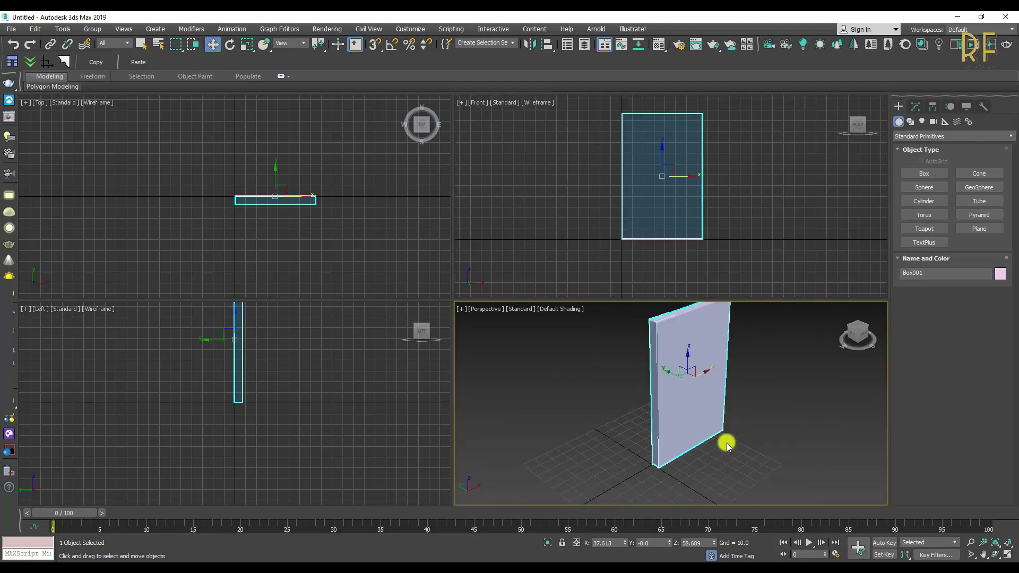
key("alt+w")
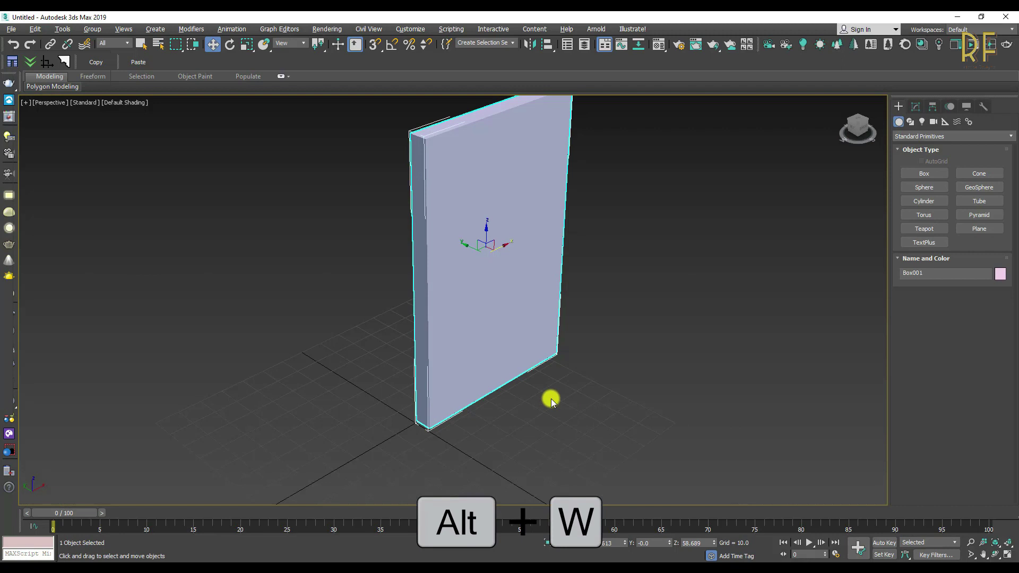
middle_click_drag(551, 399, 557, 418)
Set the box's length to 220, width to 100 and height to 50
left_click(914, 105)
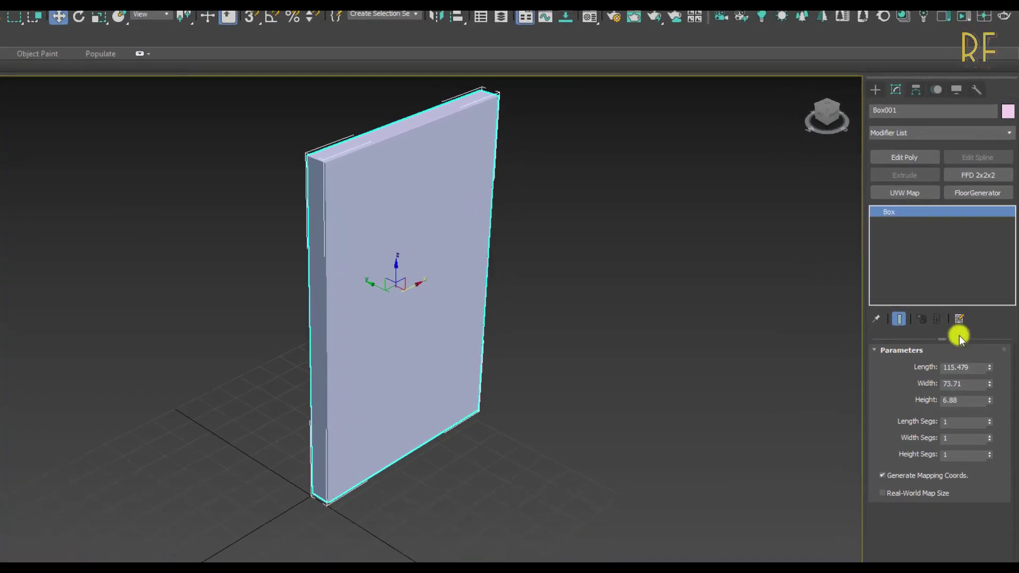
left_click_drag(976, 340, 931, 344)
type("22")
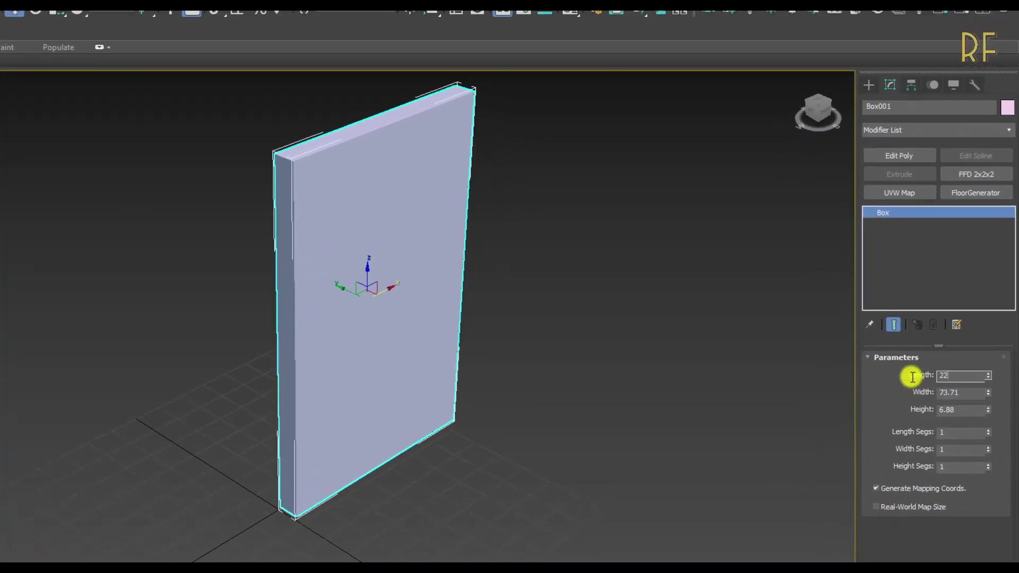
type("0")
key("Return")
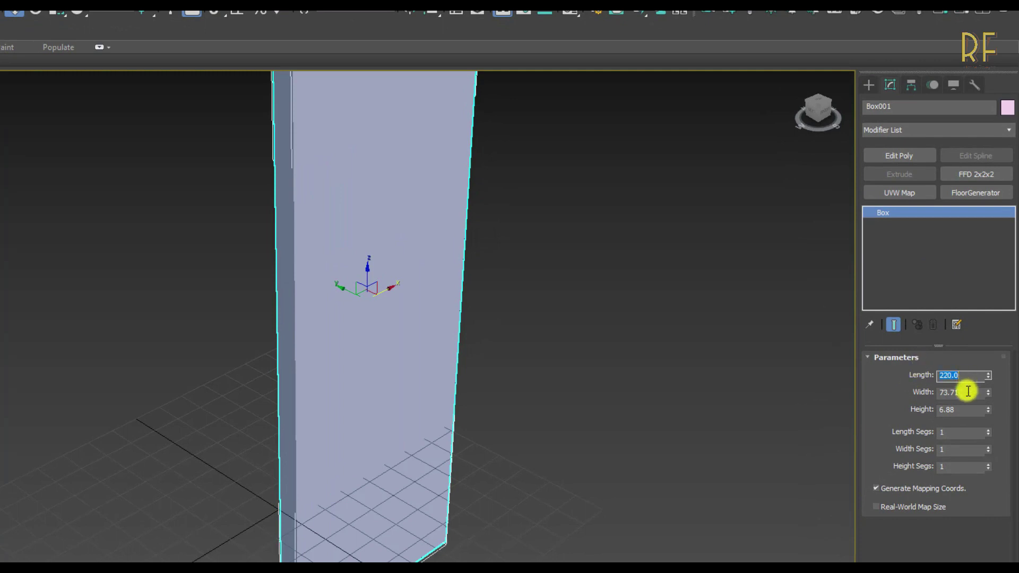
left_click_drag(967, 393, 893, 393)
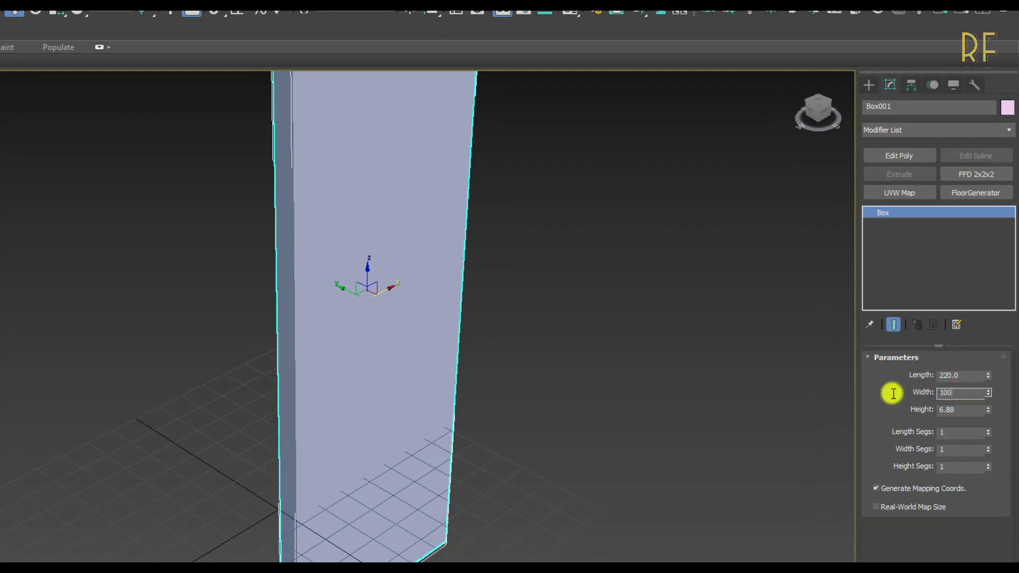
type("100")
key("Return")
left_click_drag(960, 409, 927, 413)
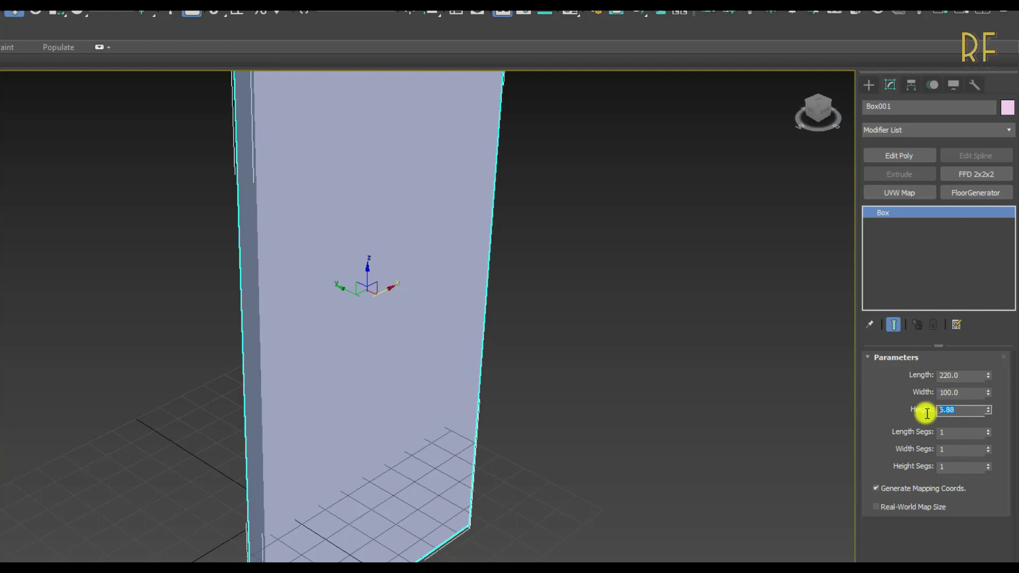
type("50")
key("Return")
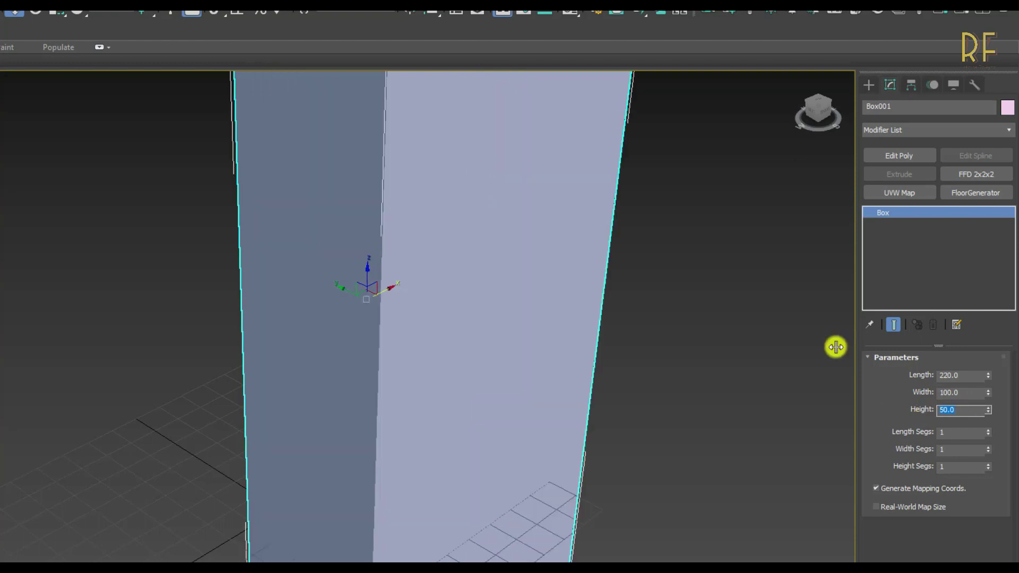
Raise the box vertically so it stands on the grid, and convert it to an Editable Poly
scroll(366, 307, "down", 3)
left_click_drag(365, 288, 369, 208)
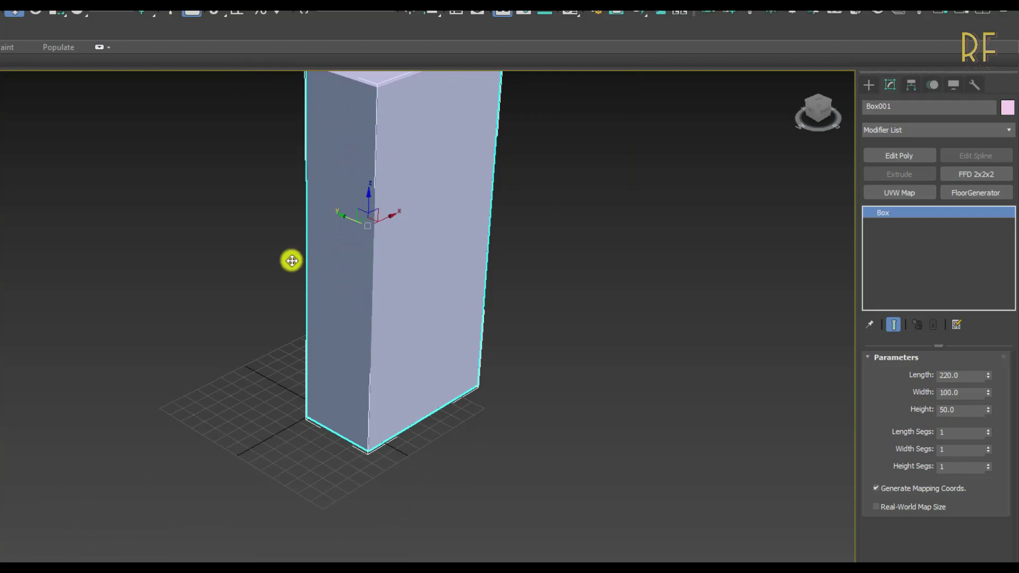
key("z")
right_click(406, 262)
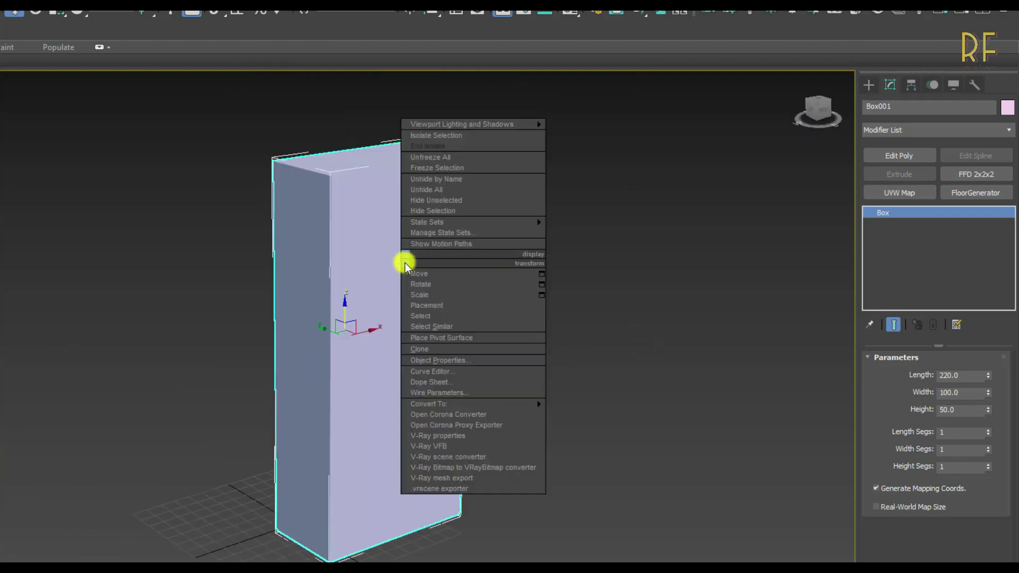
mouse_move(492, 407)
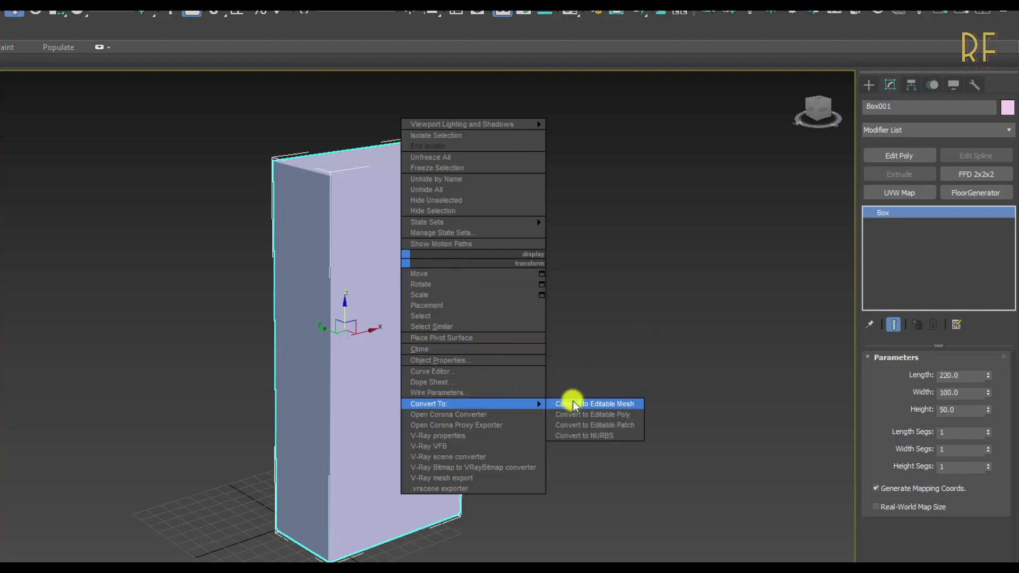
left_click(580, 415)
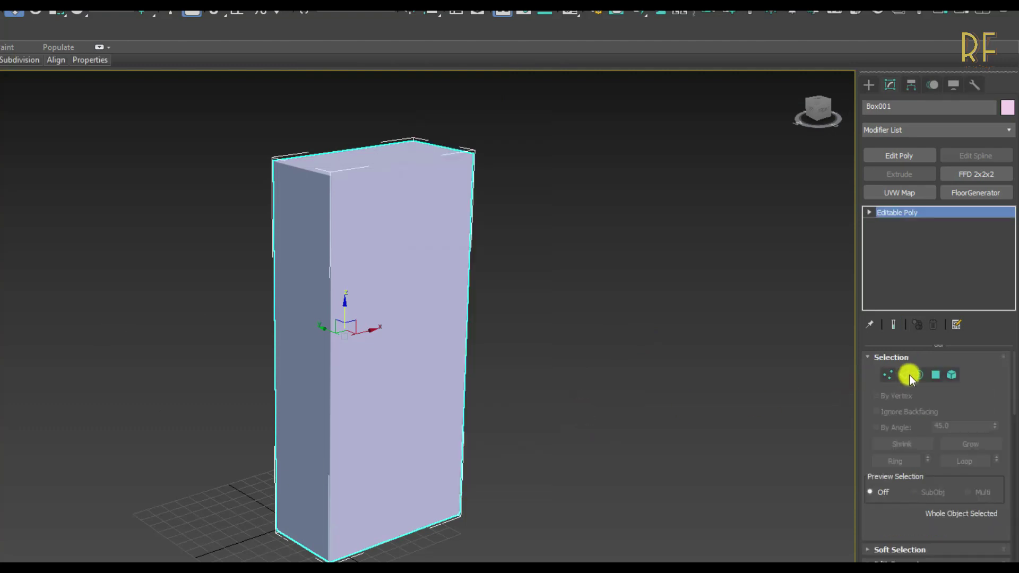
Extrude the box's top polygon upward by 4.0
left_click(936, 374)
left_click(393, 166)
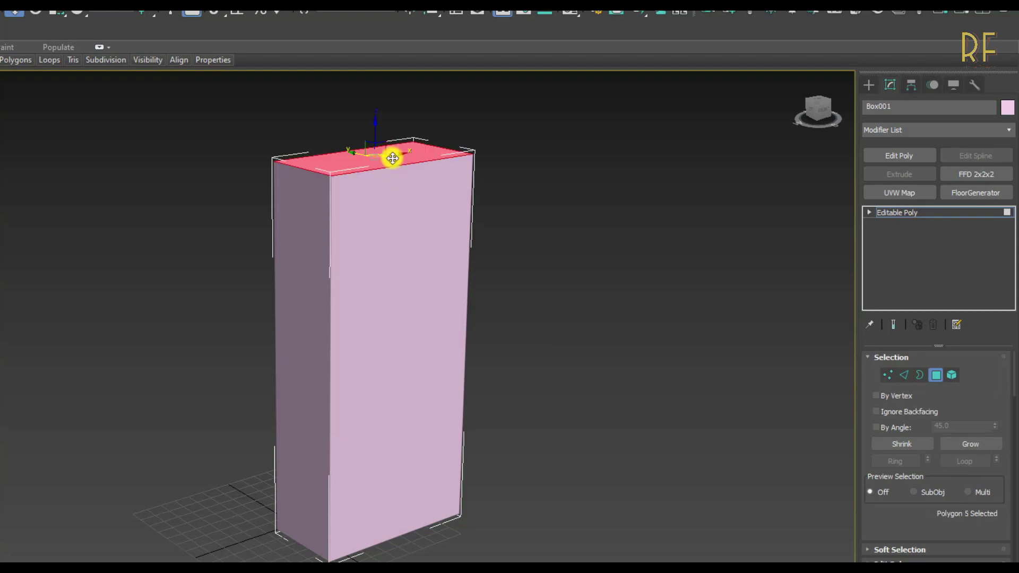
left_click_drag(890, 523, 890, 354)
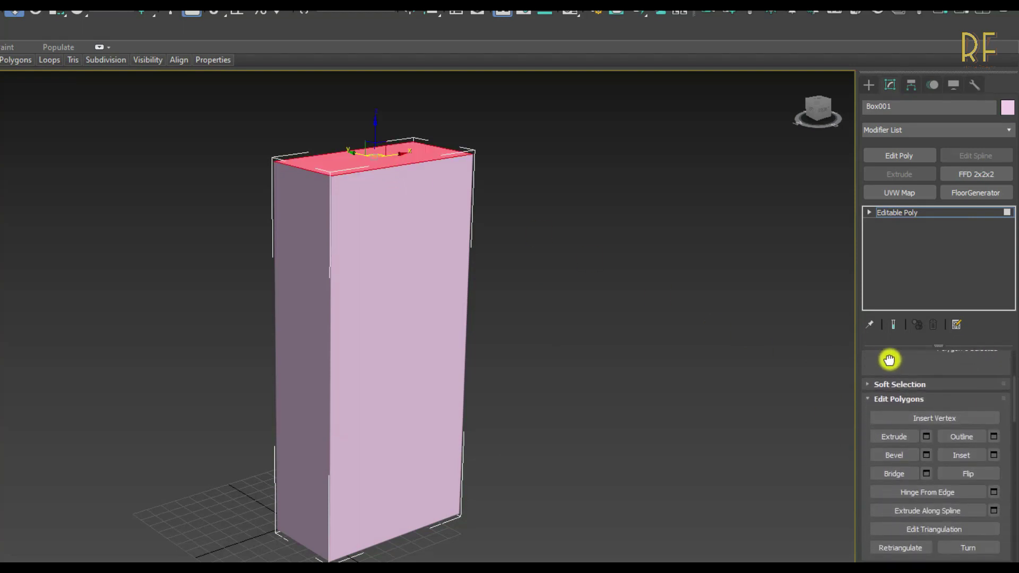
left_click(927, 437)
left_click_drag(356, 352, 333, 355)
type("0")
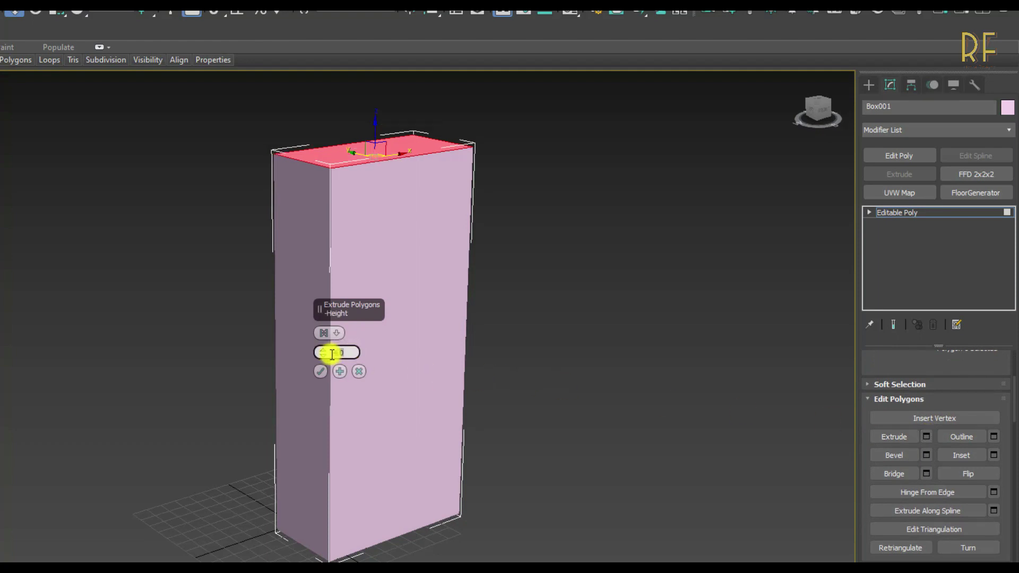
left_click(322, 371)
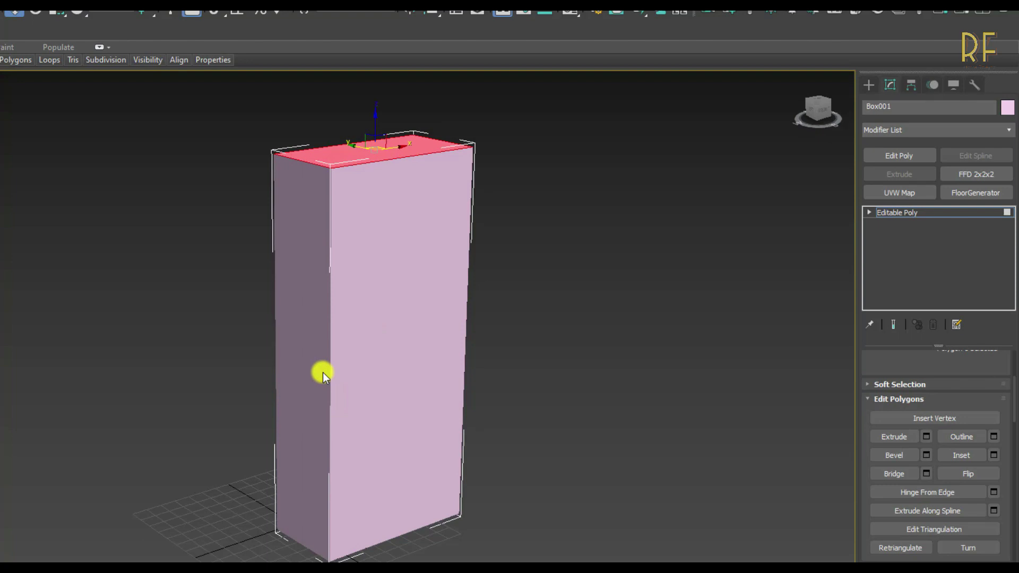
Show edged faces and extrude the narrow front polygon along the top edge outward by 4.0
key("F4")
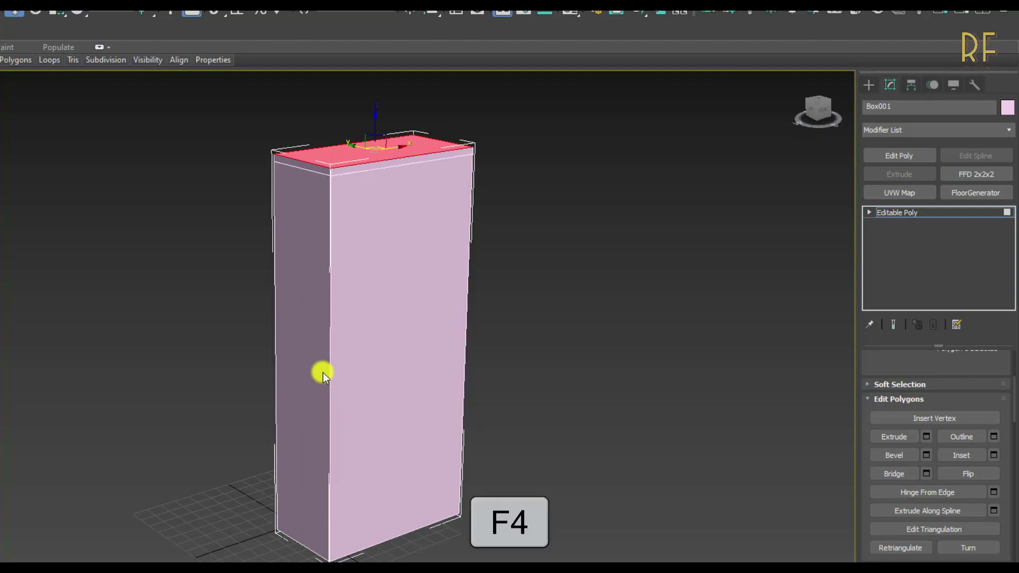
left_click(387, 166)
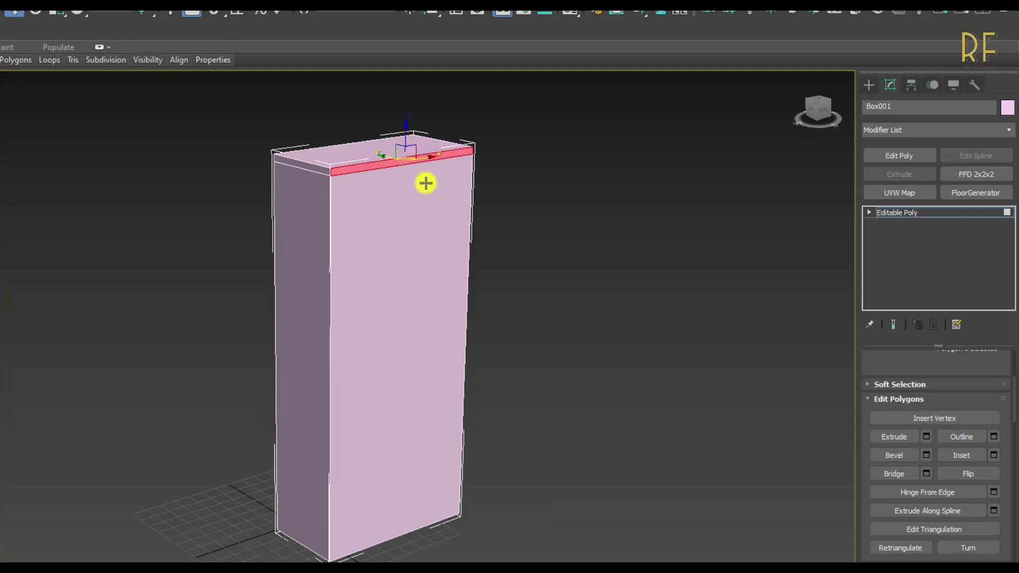
left_click(928, 436)
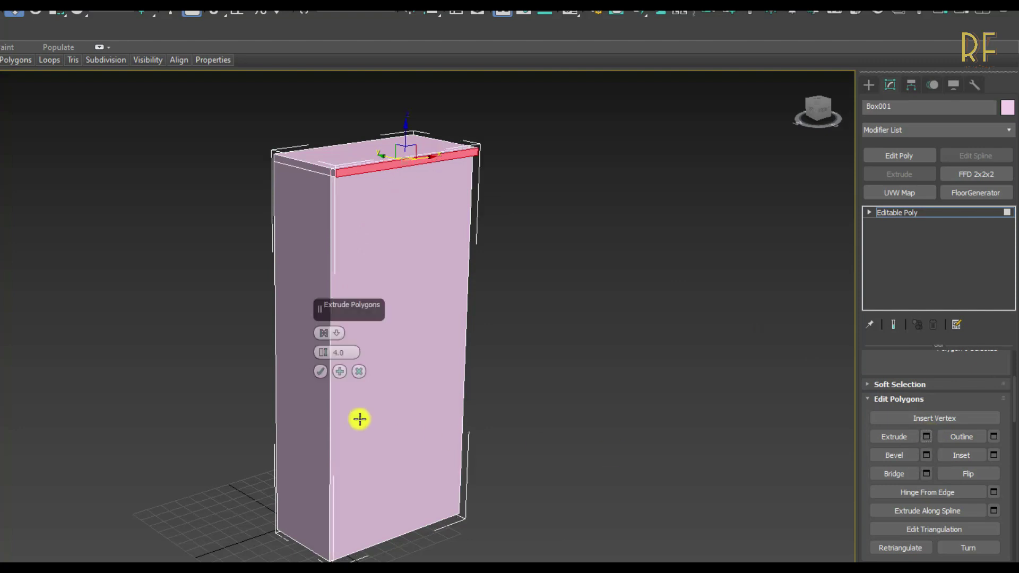
left_click(322, 372)
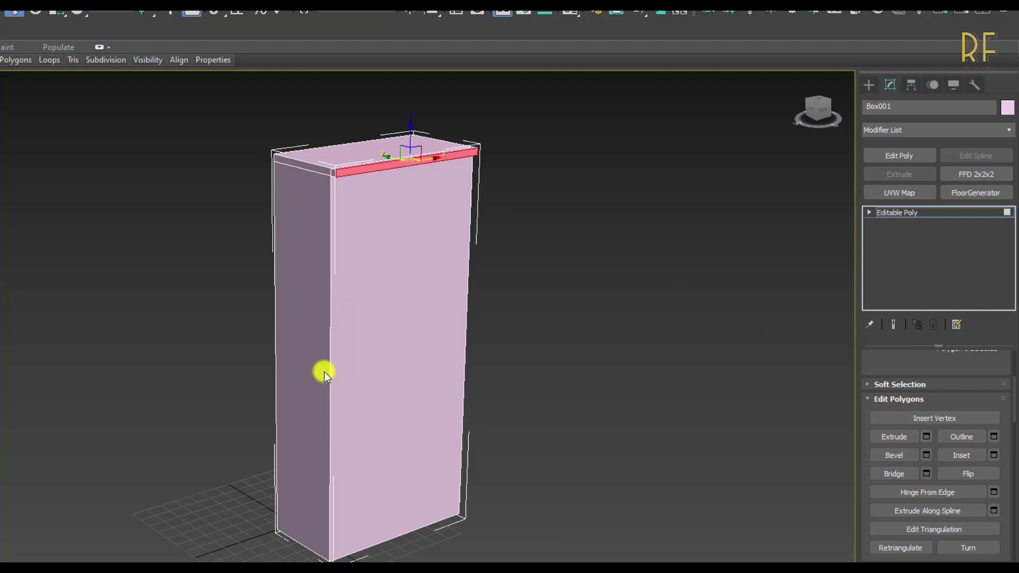
left_click(903, 211)
Select all edges of the cabinet body and chamfer them by 0.1 with 1 segment
left_click(904, 375)
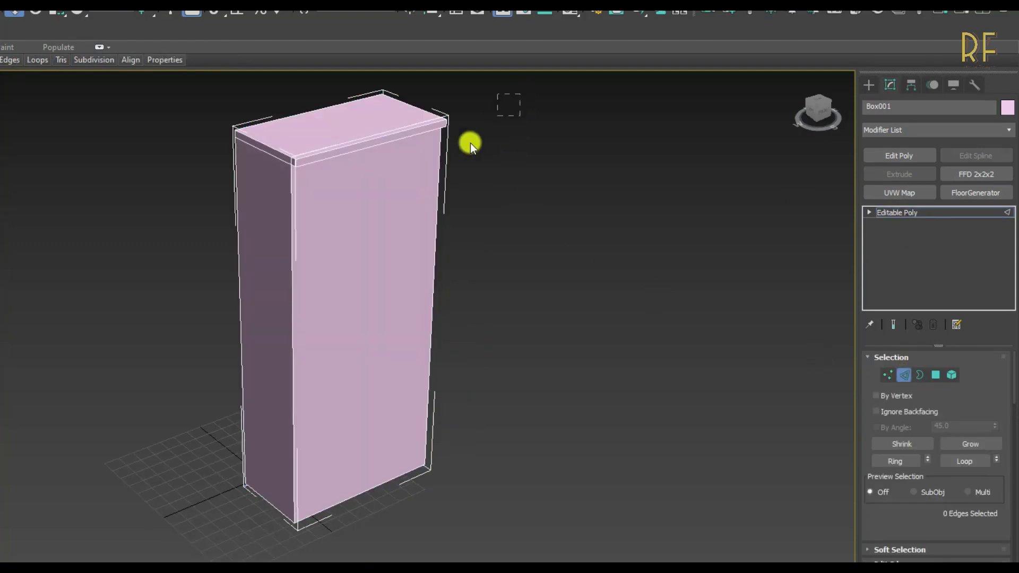
left_click_drag(251, 511, 225, 546)
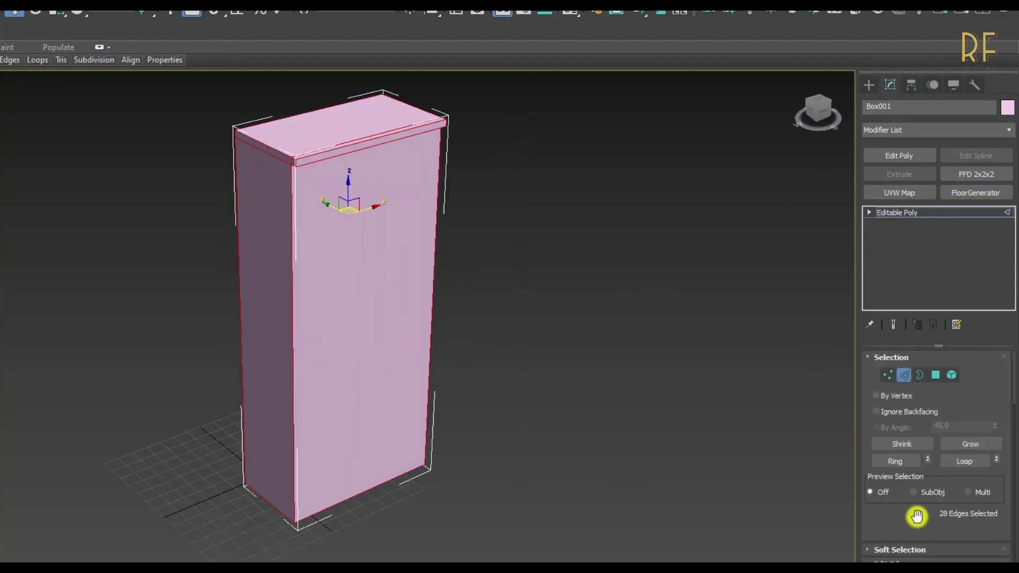
left_click_drag(928, 528, 926, 380)
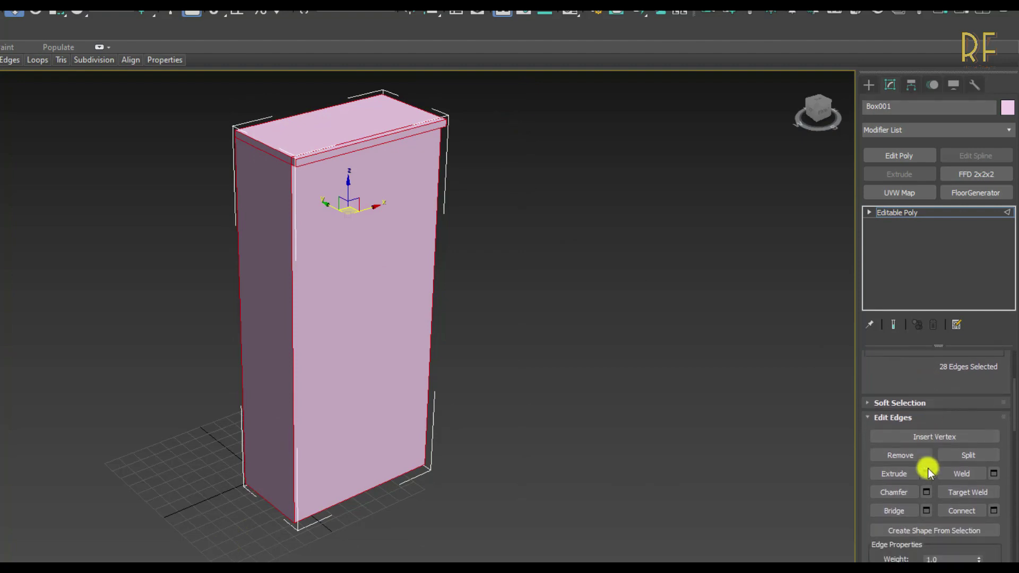
left_click(927, 492)
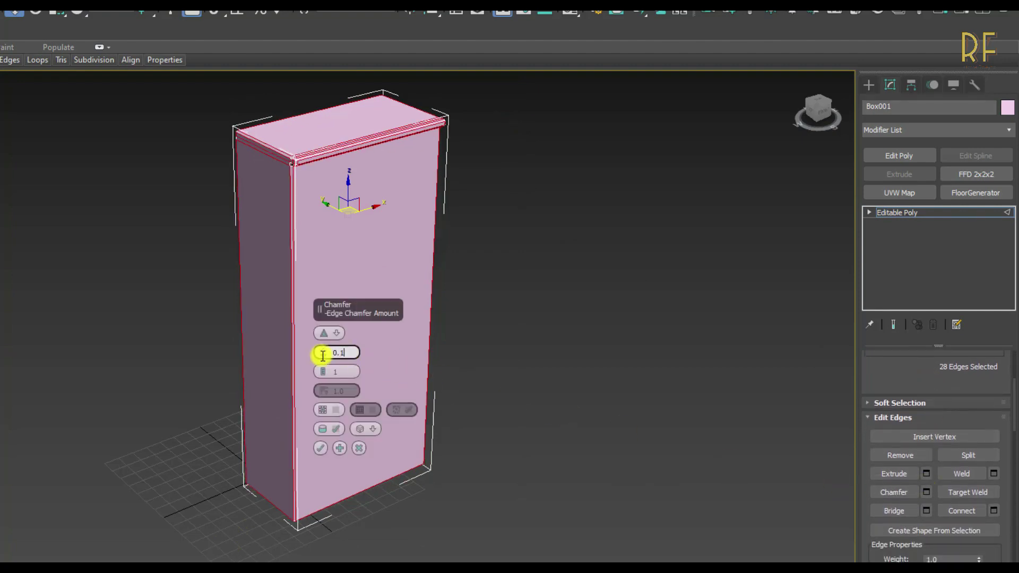
type("0.1")
key("Return")
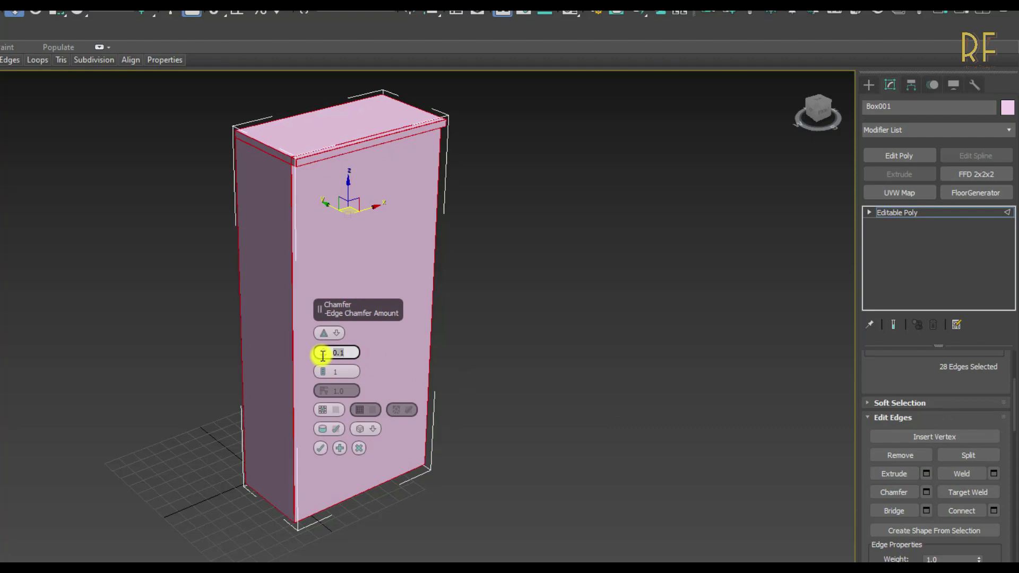
left_click(315, 448)
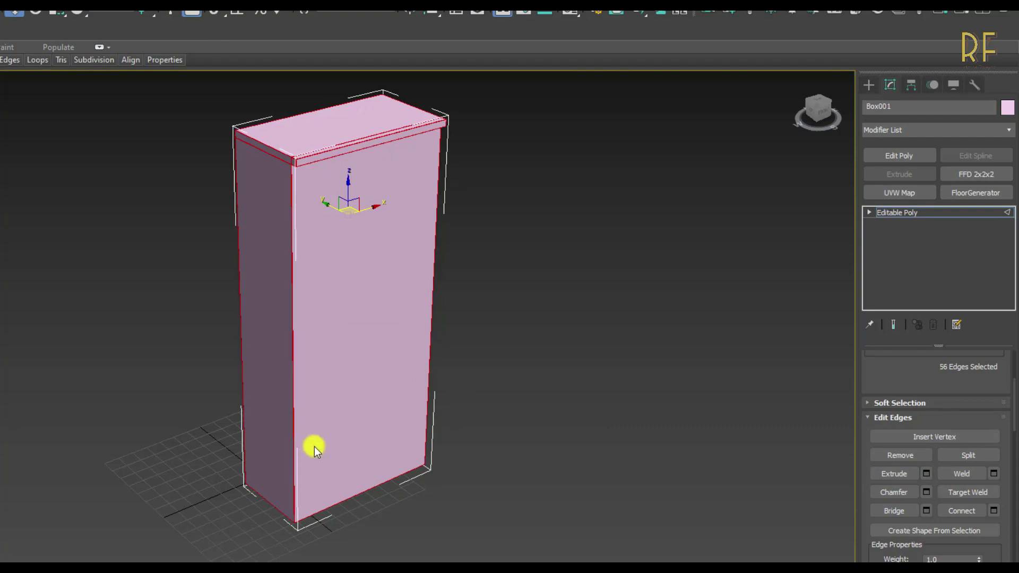
left_click(910, 212)
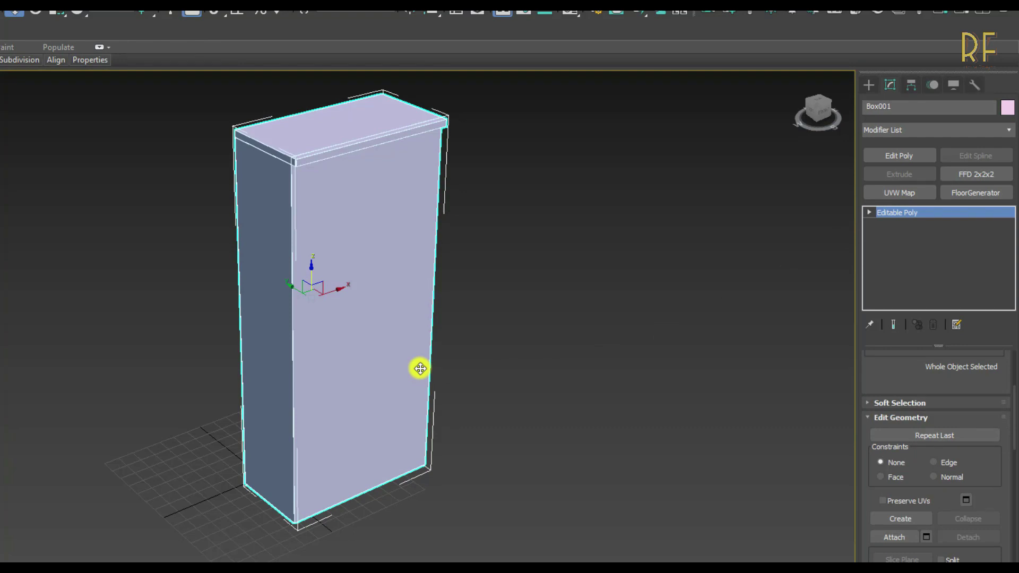
In Front view, create an AutoGrid box with 3D snap from the corner under the top strip, about 210.5 long, 45 wide and 10 deep
key("f")
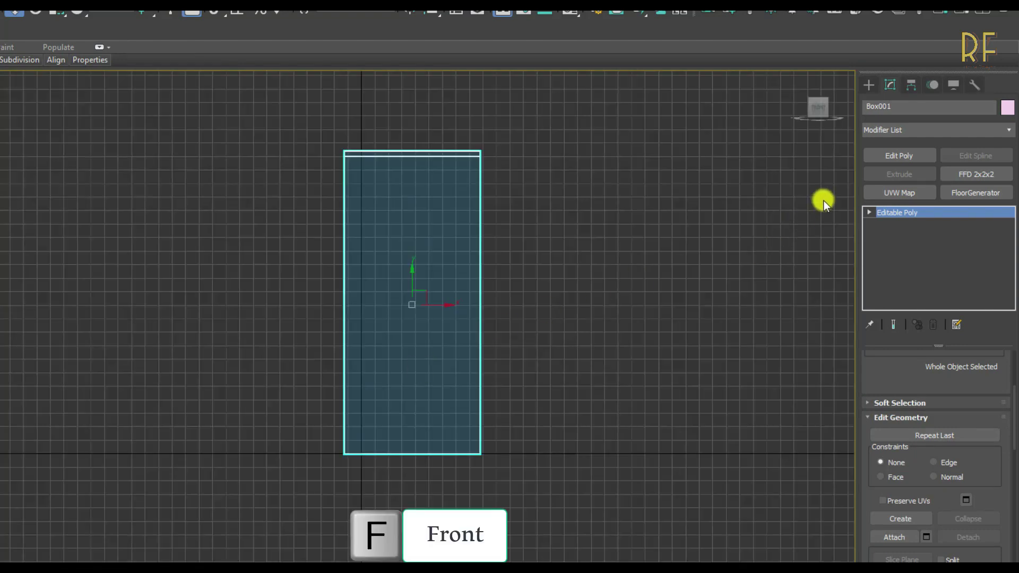
left_click(873, 85)
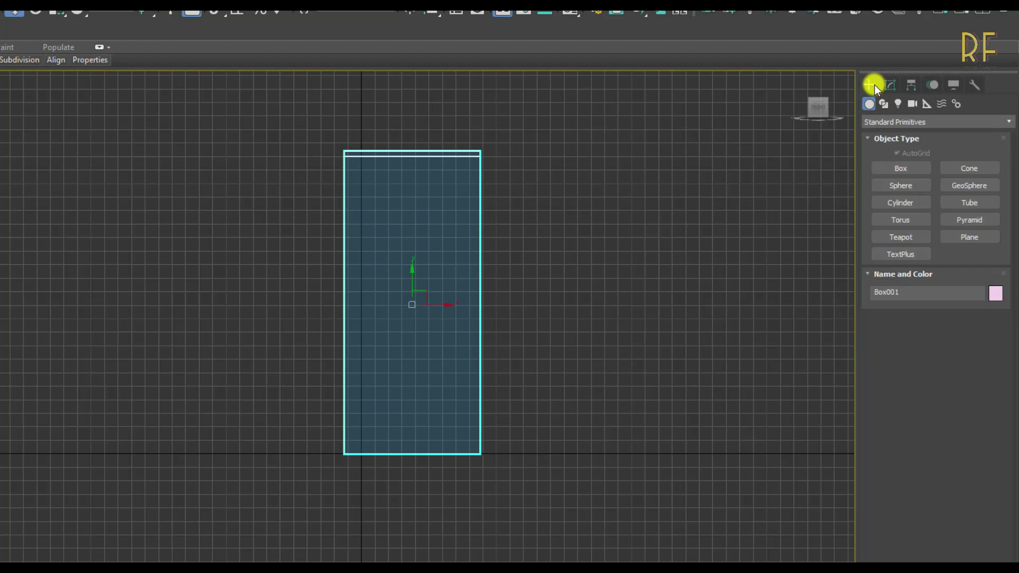
left_click(900, 169)
left_click(898, 153)
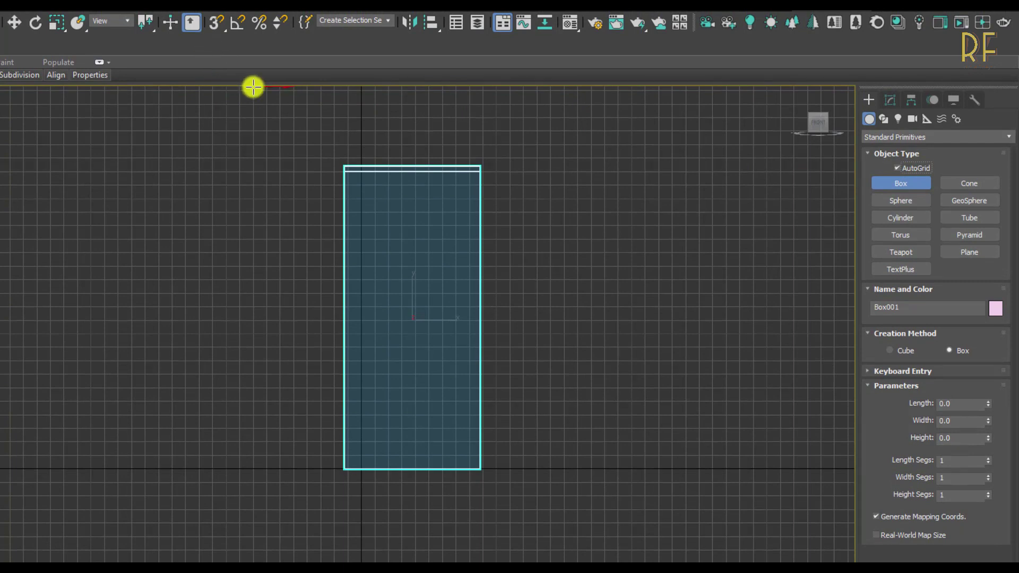
left_click(214, 23)
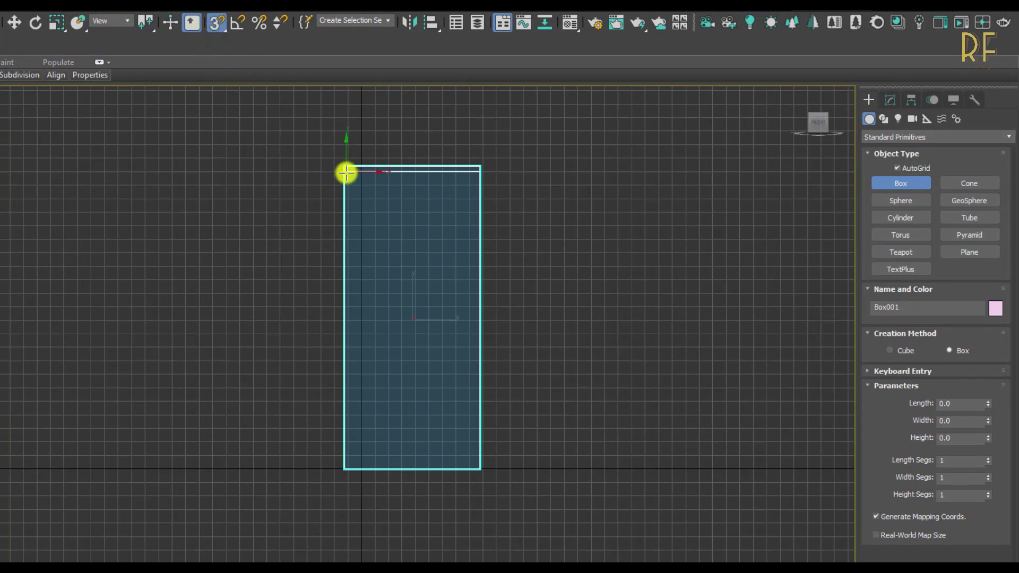
left_click_drag(346, 171, 405, 446)
left_click(407, 446)
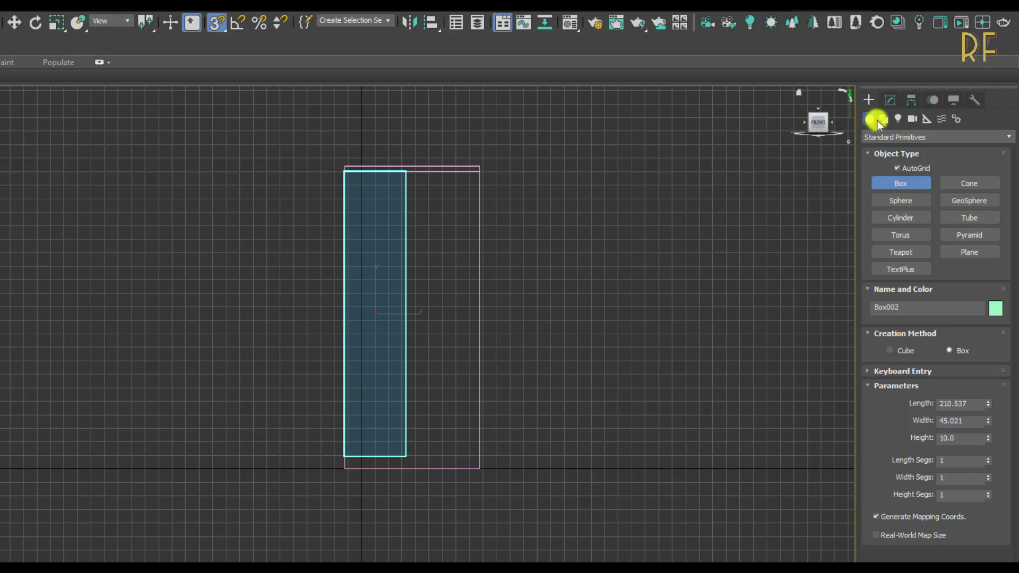
left_click(890, 99)
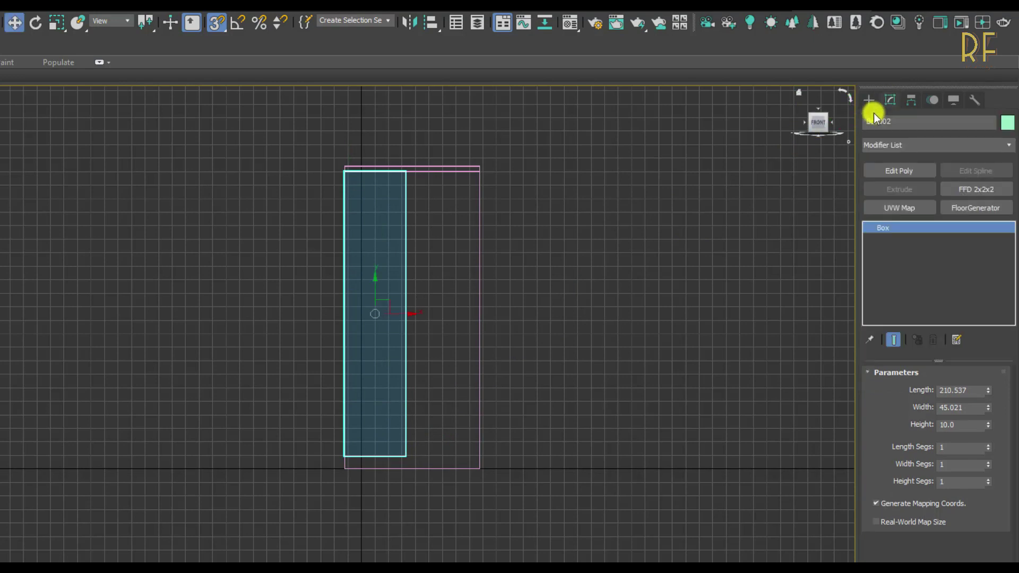
key("s")
key("p")
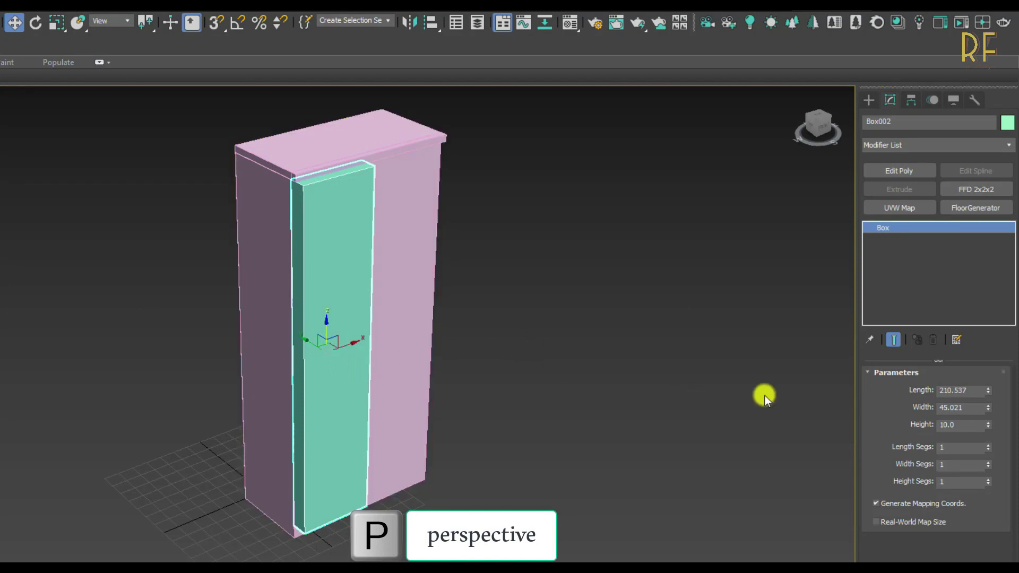
Set the door box's length to 210, height to 3.8 and width to 49
left_click_drag(967, 391, 928, 397)
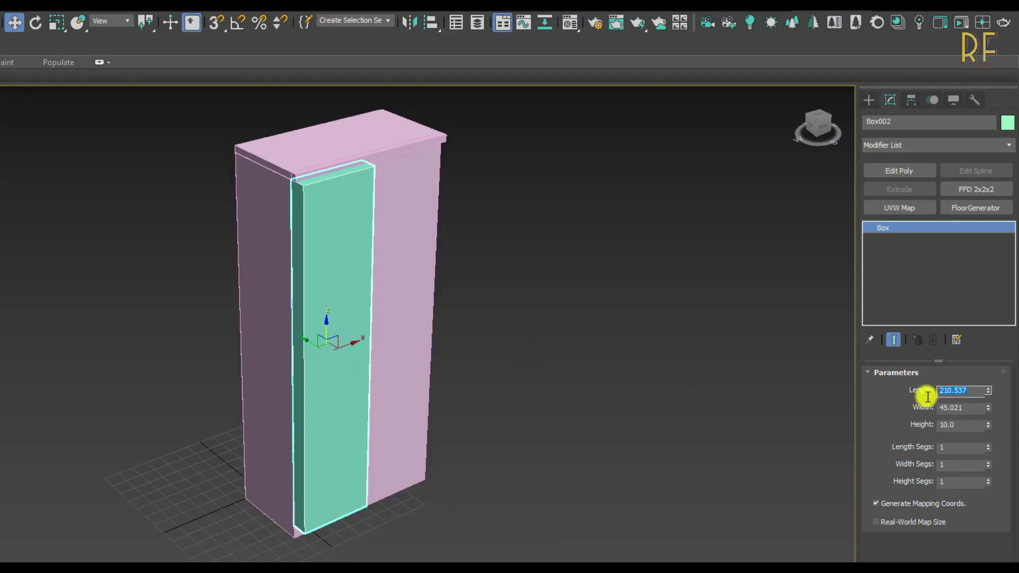
type("210")
key("Return")
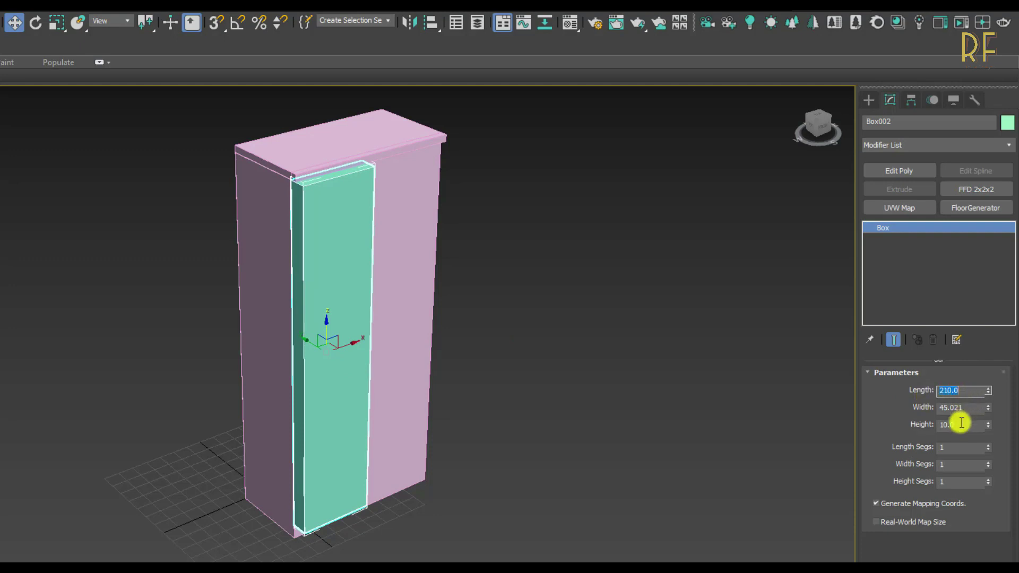
left_click_drag(961, 425, 932, 425)
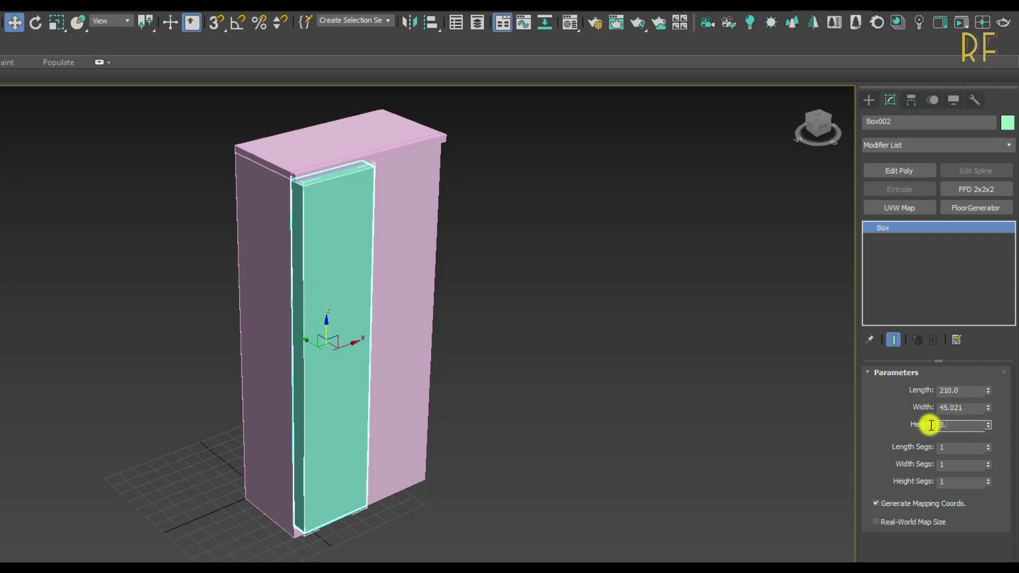
type("3.8")
key("Return")
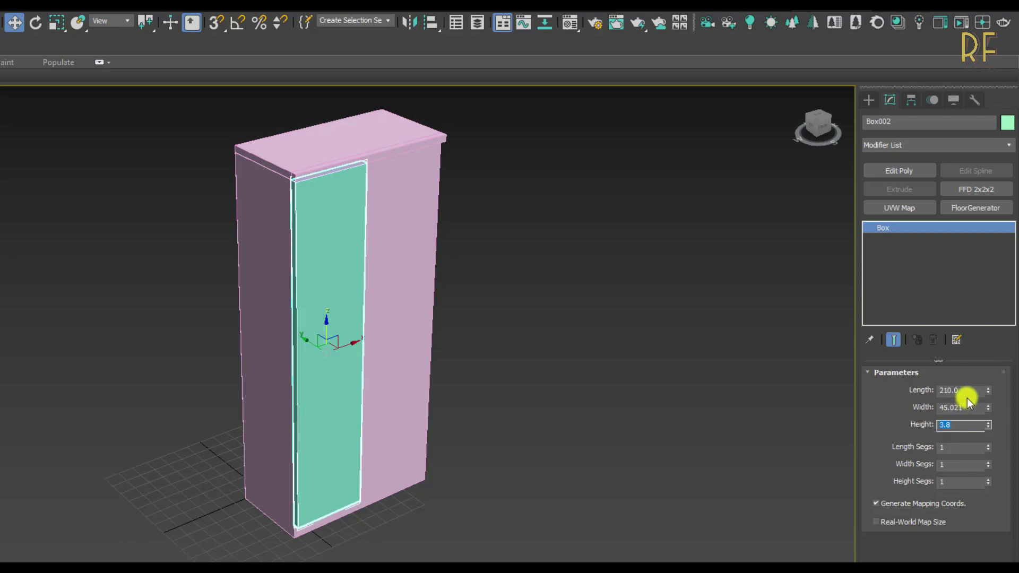
left_click_drag(966, 408, 923, 411)
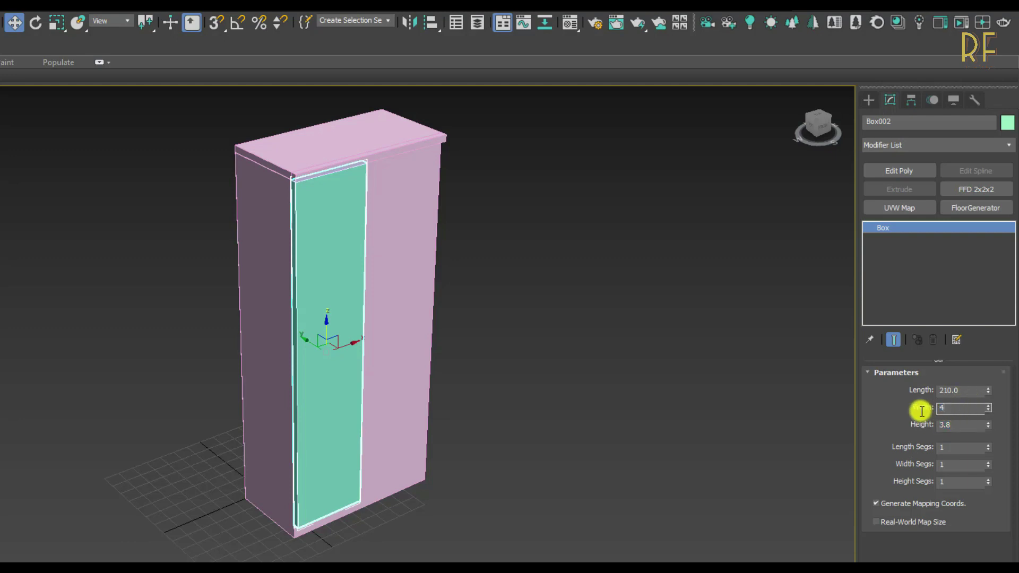
key("Return")
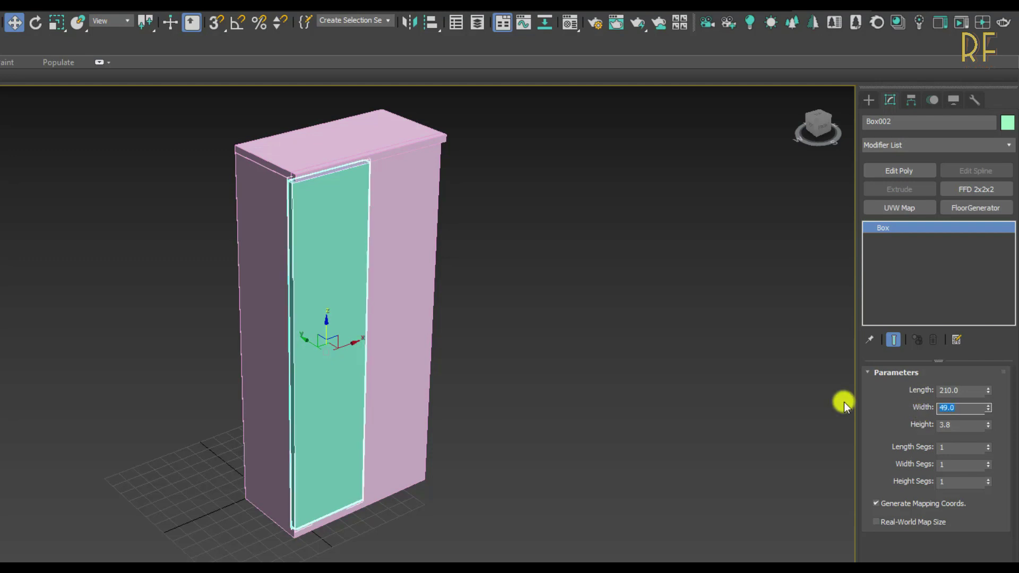
Nudge the door panel along X to line its outer side up with the cabinet's side
scroll(352, 364, "up", 5)
scroll(337, 364, "down", 2)
left_click_drag(324, 333, 328, 333)
scroll(396, 348, "down", 3)
Mirror the door panel on the X axis as an instance and move it along X onto the uncovered half of the front
middle_click_drag(400, 353, 352, 322, "alt")
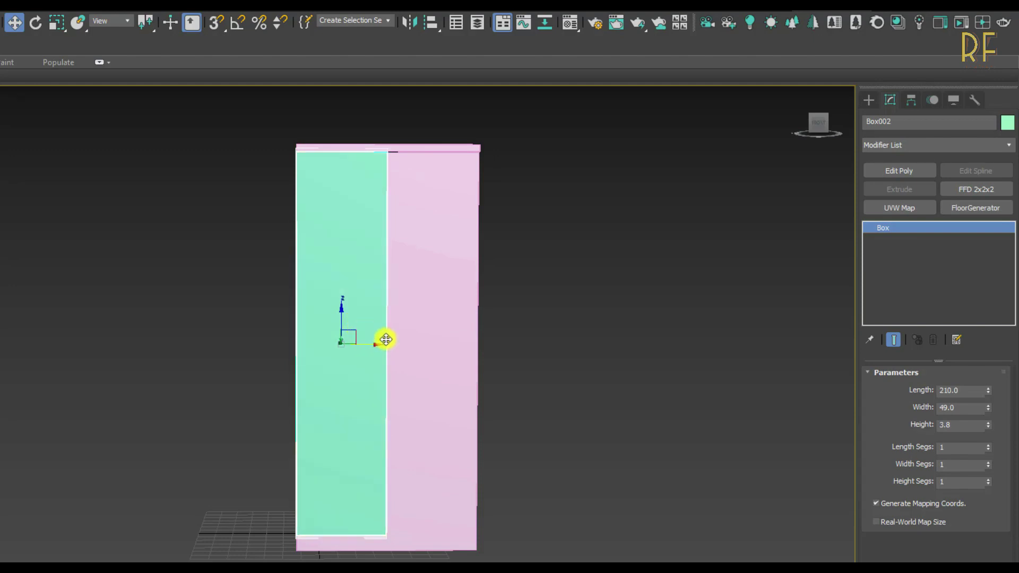
left_click(409, 21)
left_click_drag(371, 180, 634, 158)
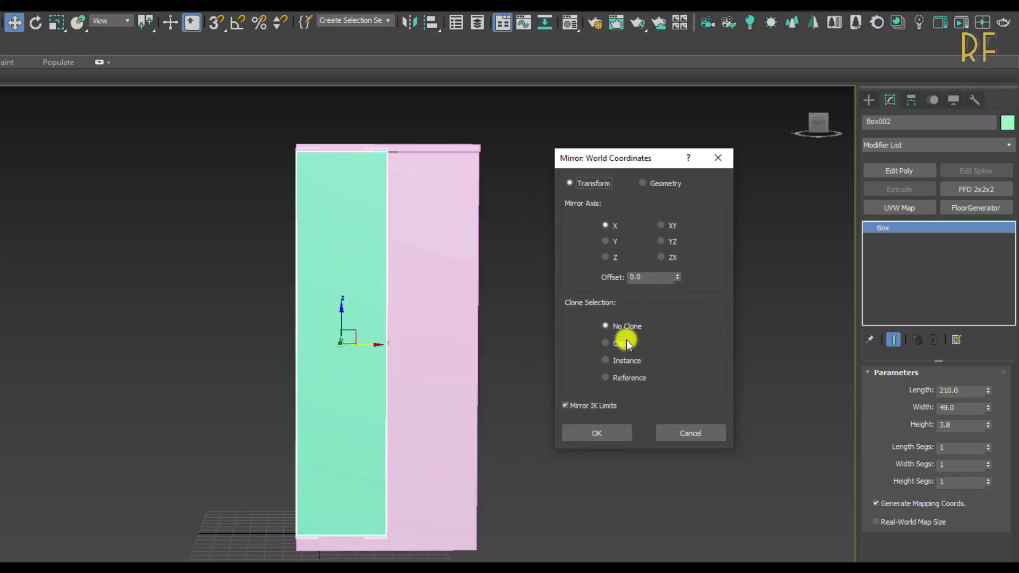
left_click(617, 361)
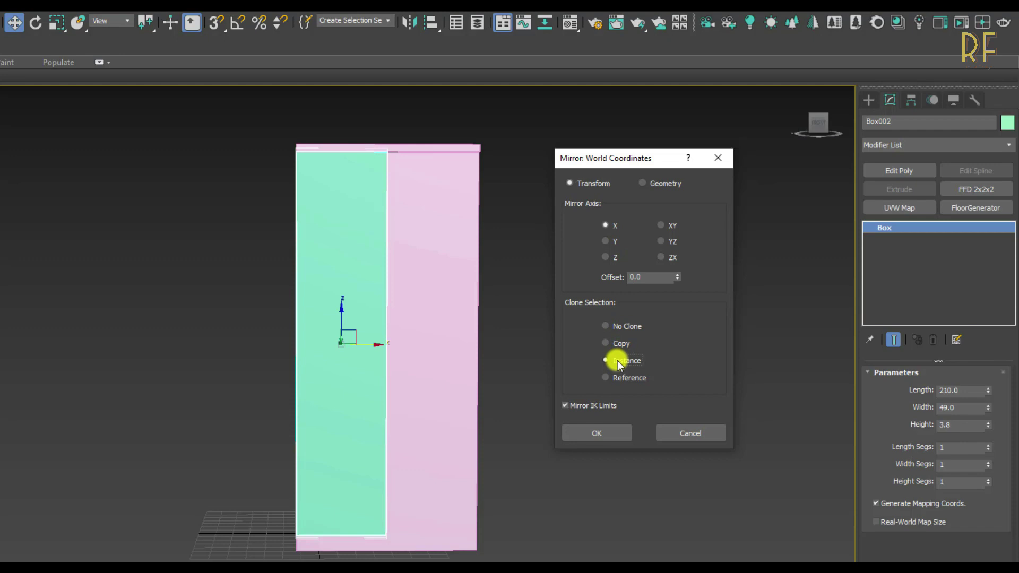
left_click(609, 431)
left_click_drag(371, 344, 460, 365)
left_click(517, 373)
Convert the original door panel to Editable Poly and attach the mirrored door to it
middle_click_drag(410, 389, 432, 403, "alt")
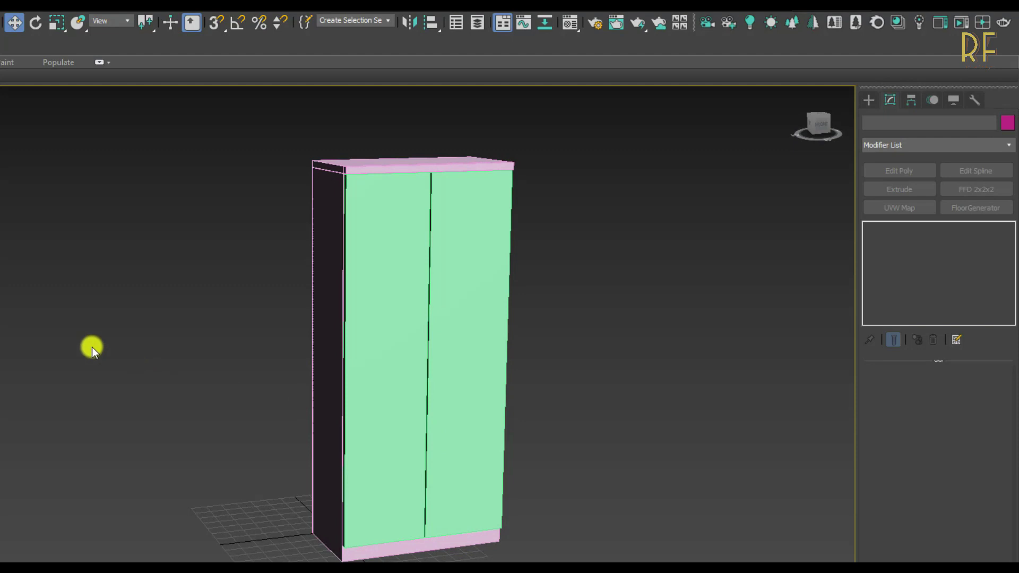
left_click(405, 364)
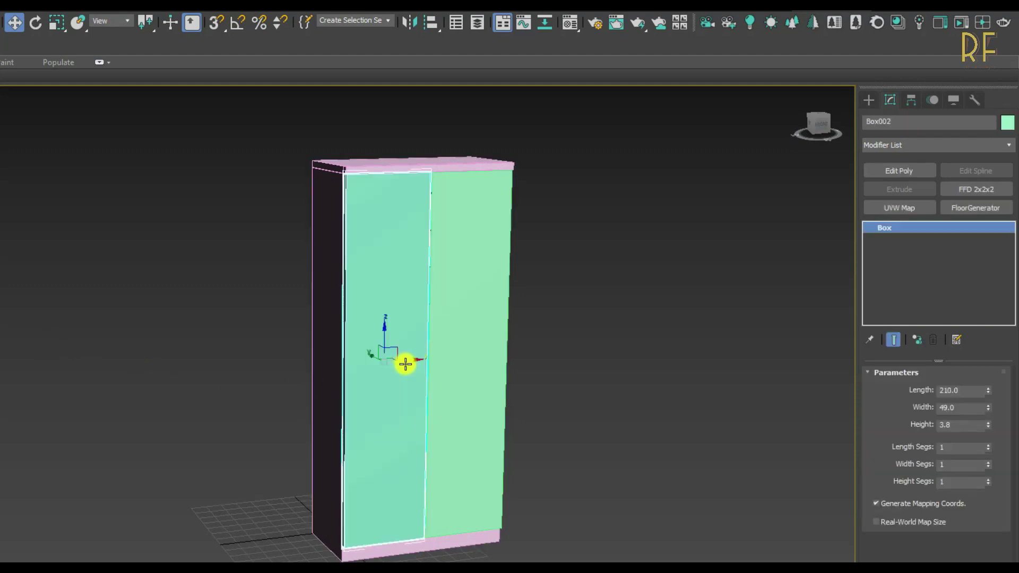
right_click(405, 364)
mouse_move(467, 505)
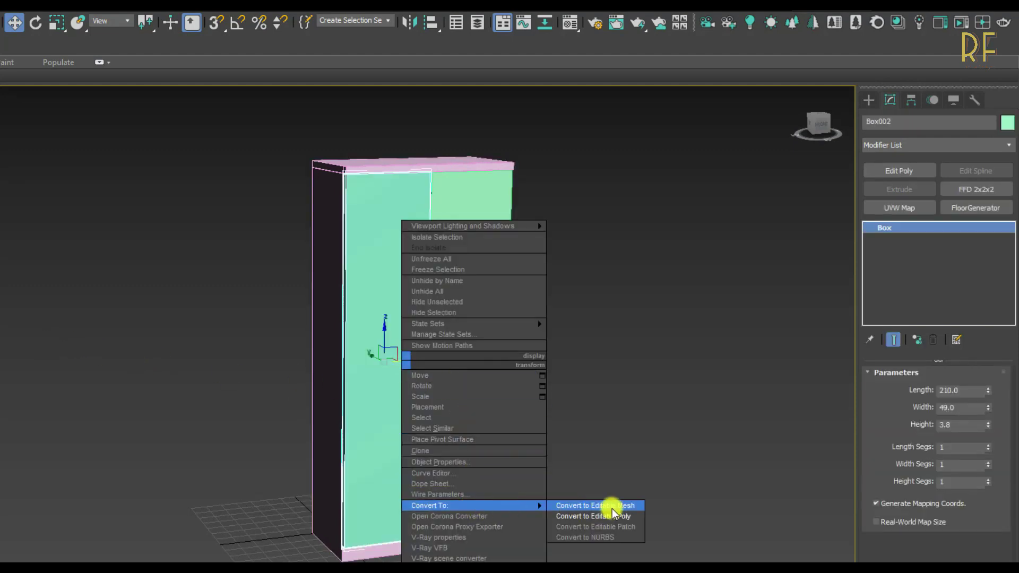
left_click(626, 521)
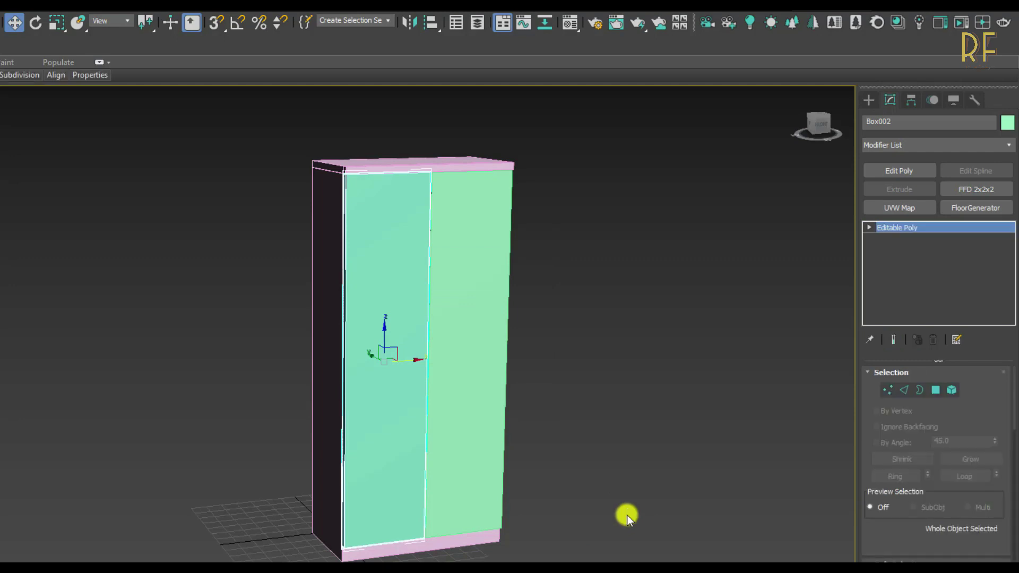
left_click_drag(903, 527, 905, 327)
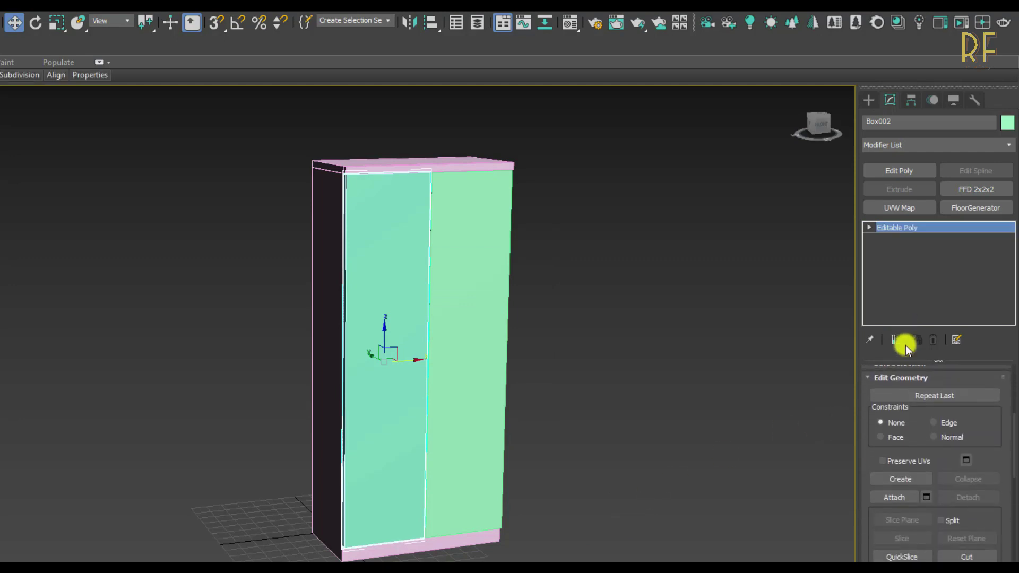
left_click(894, 497)
left_click(453, 359)
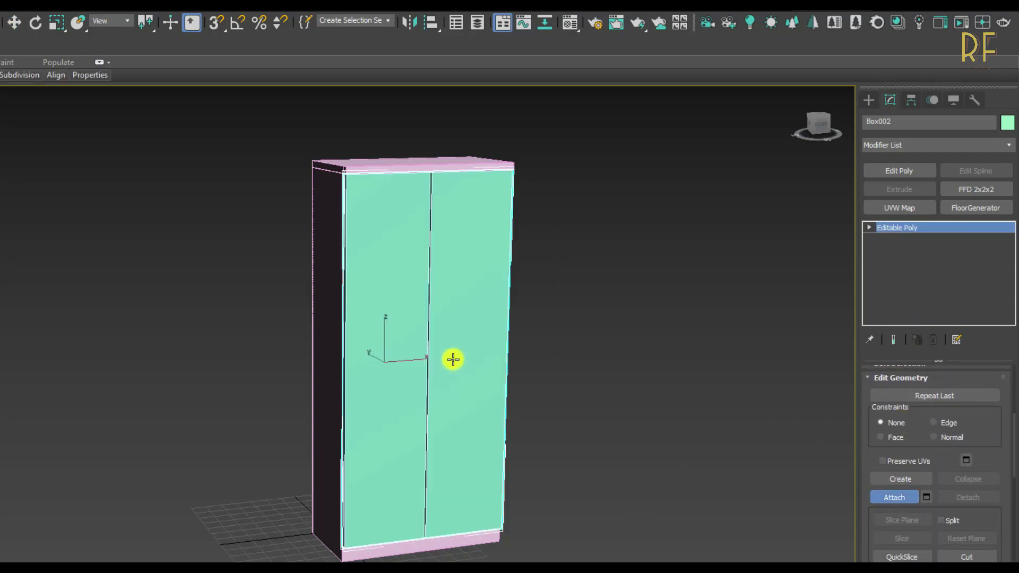
left_click(883, 497)
Select all edges of the joined doors and chamfer them by 0.1 with 1 segment
left_click(869, 228)
left_click(895, 251)
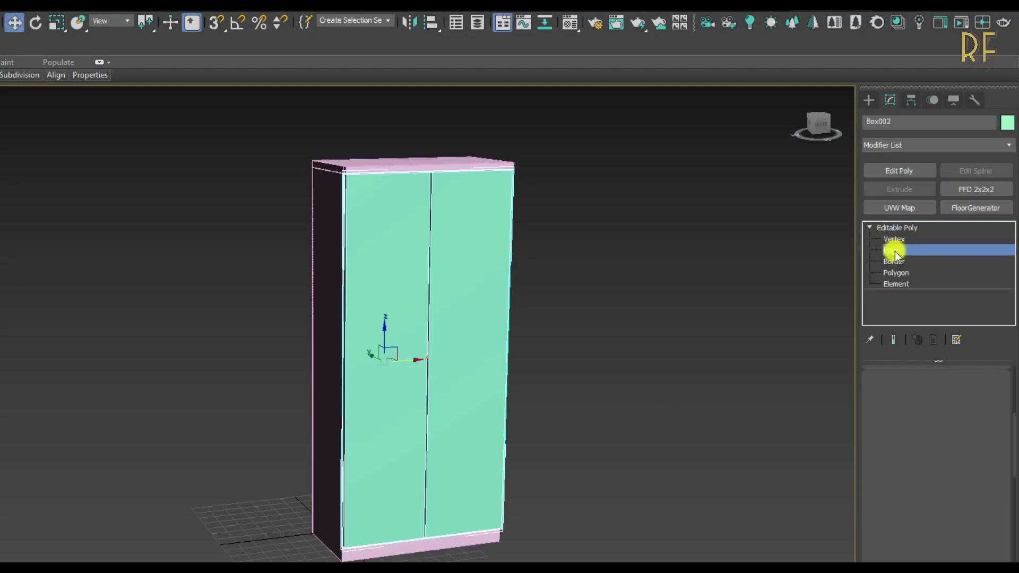
left_click_drag(582, 145, 273, 555)
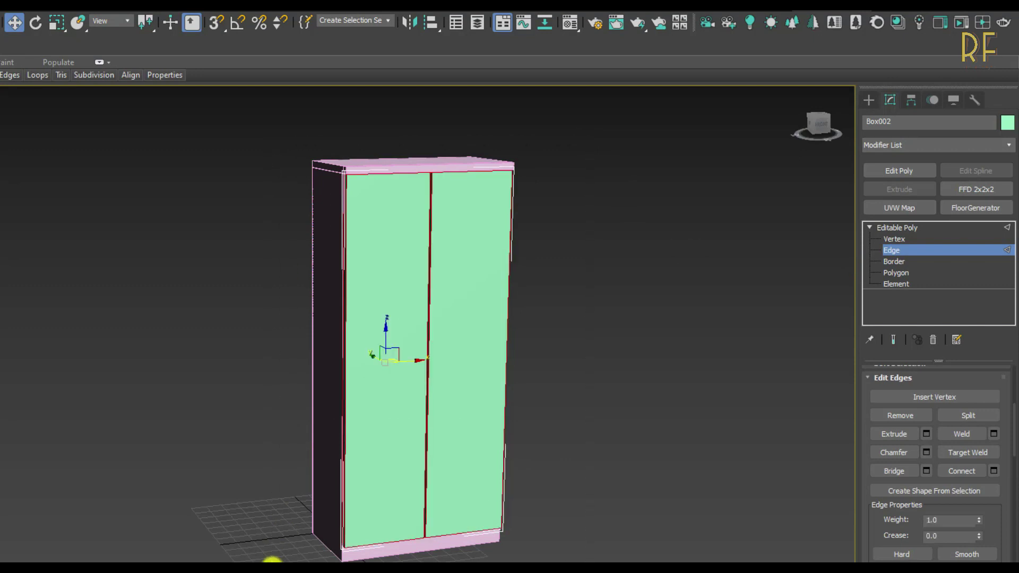
left_click(926, 453)
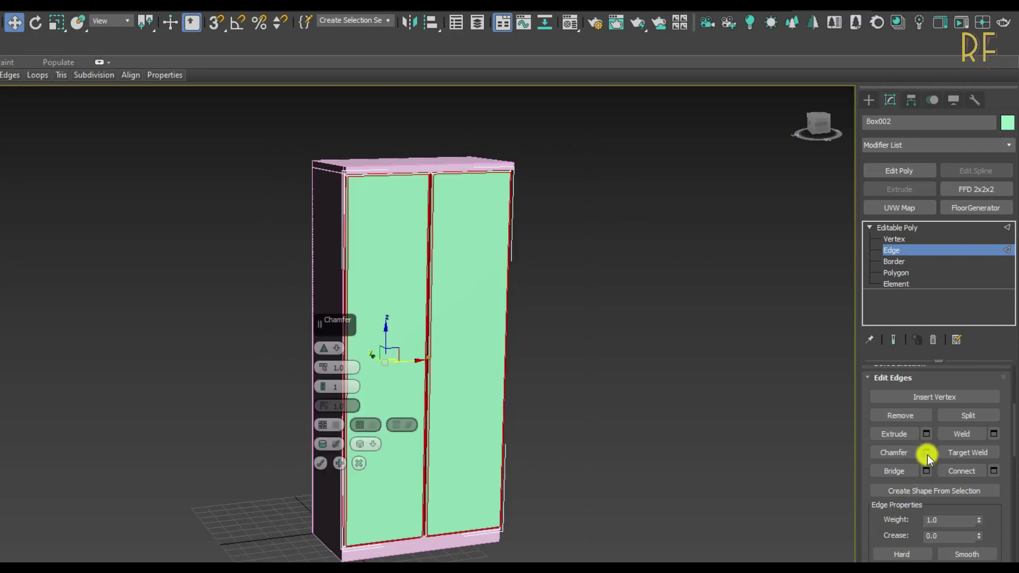
left_click(322, 371)
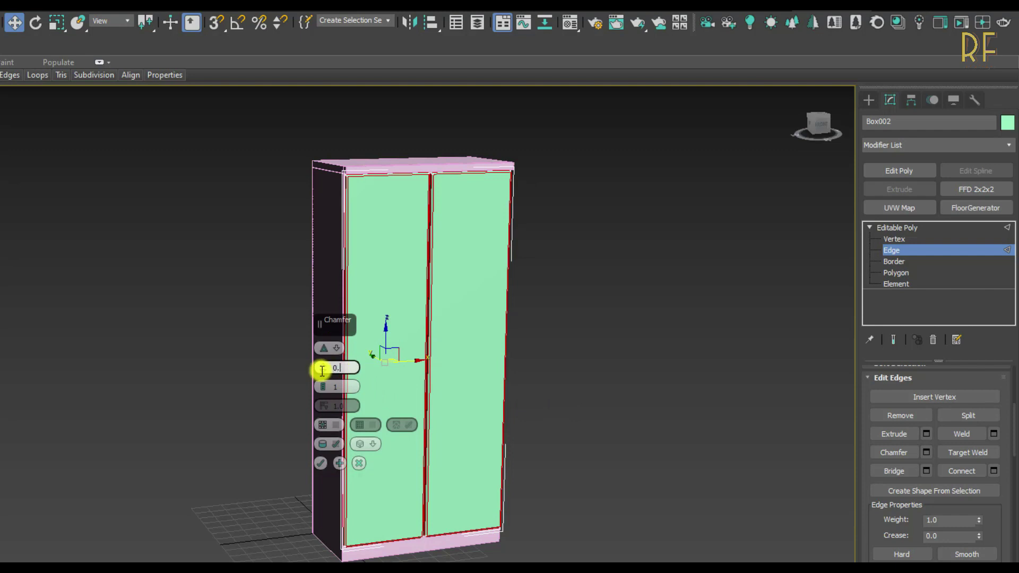
type("0.1")
key("Return")
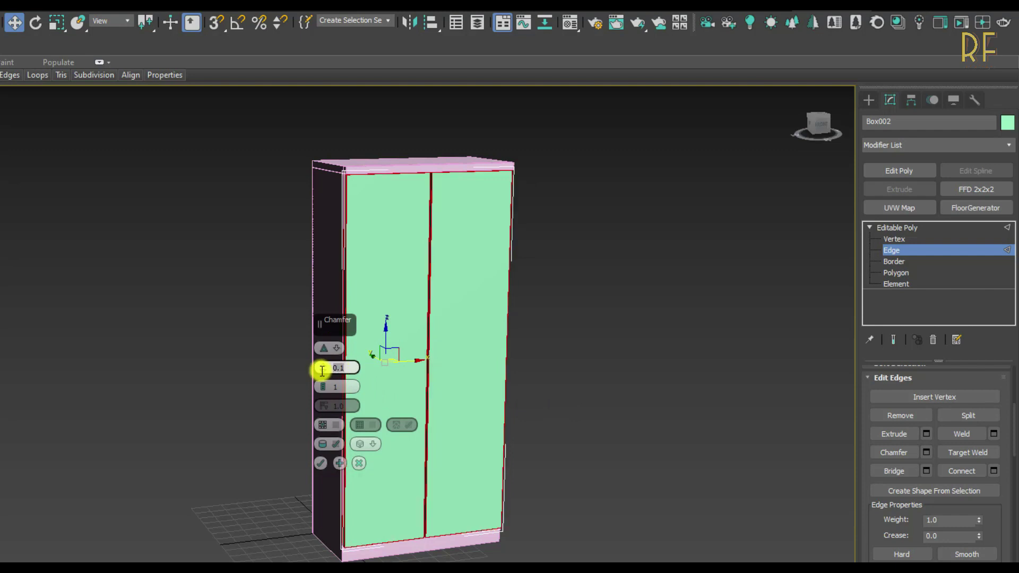
left_click(319, 463)
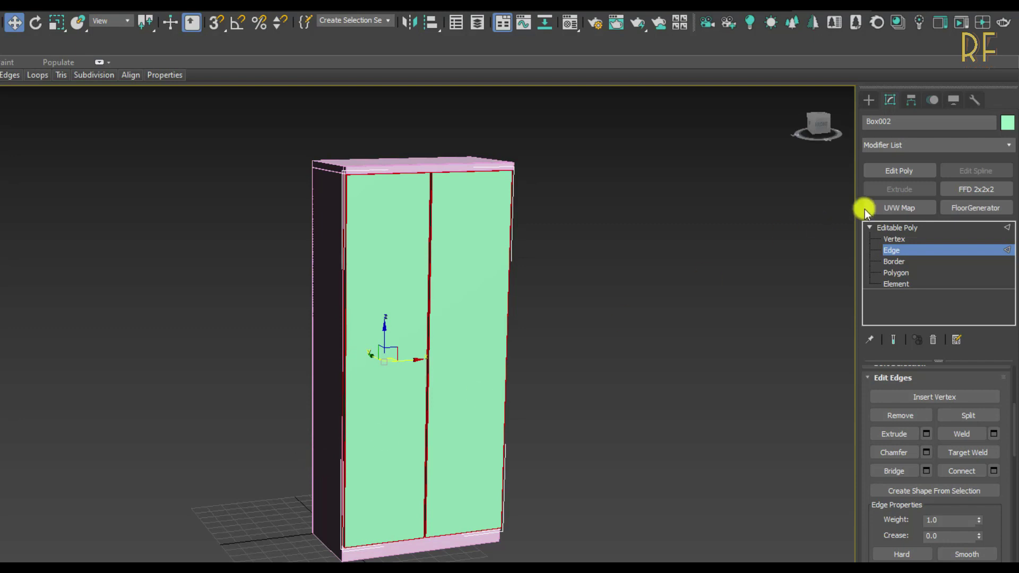
left_click(913, 253)
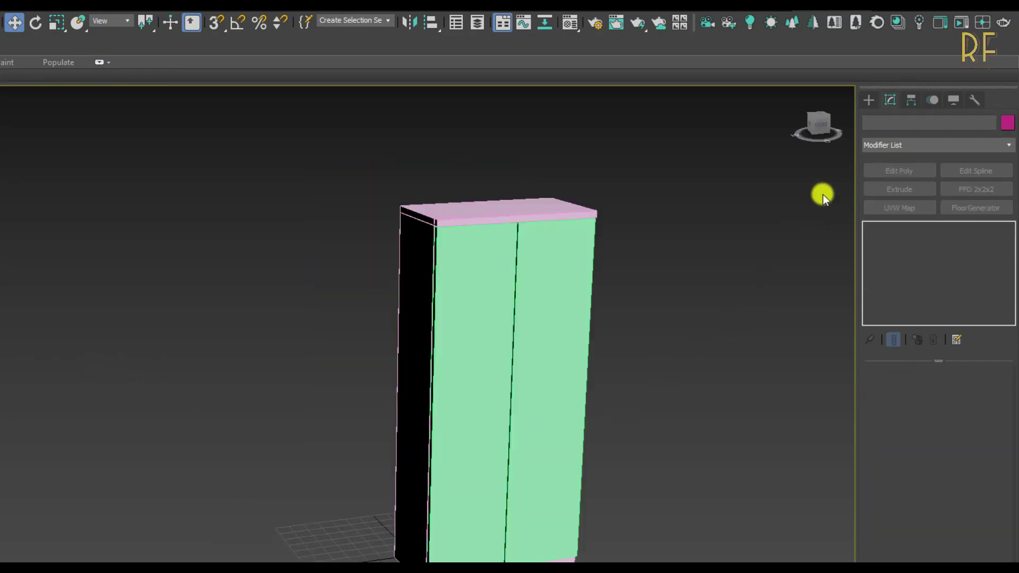
Create an L-Ext extended primitive beside the cabinet, about 15.4 side length, 24.8 front length, 5.4 thick and 118.9 high
left_click(873, 100)
left_click(875, 135)
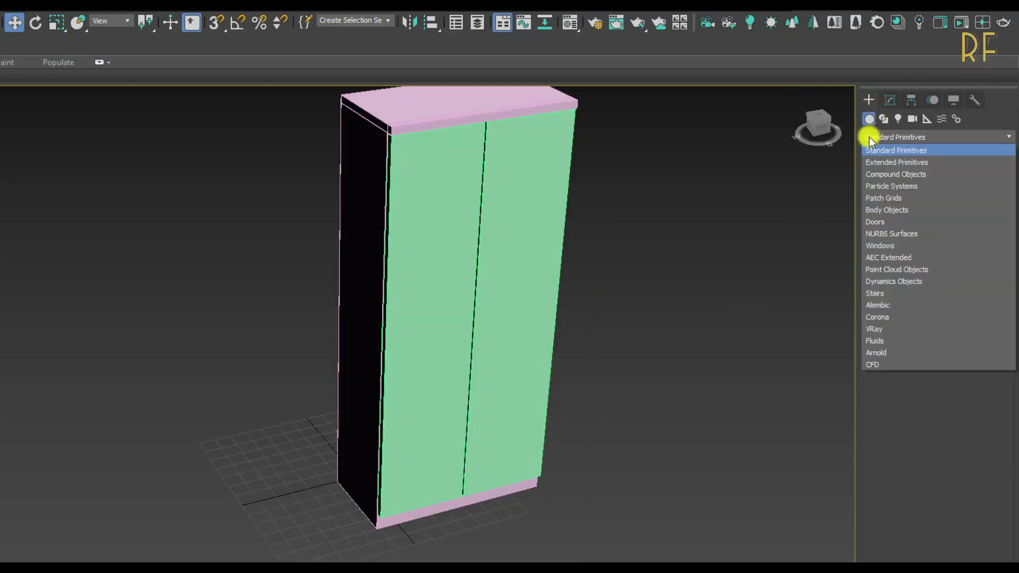
left_click(874, 163)
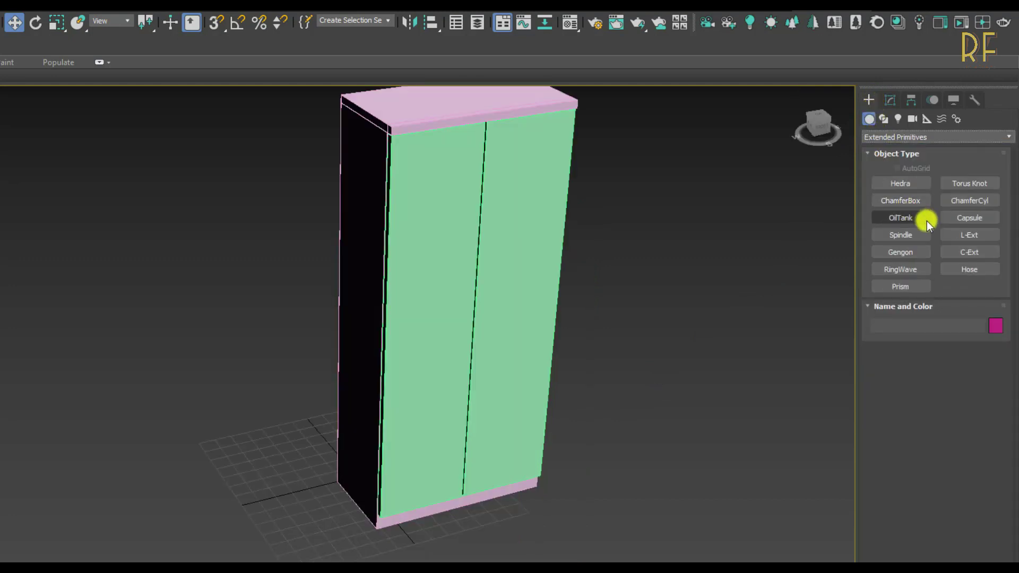
left_click(965, 234)
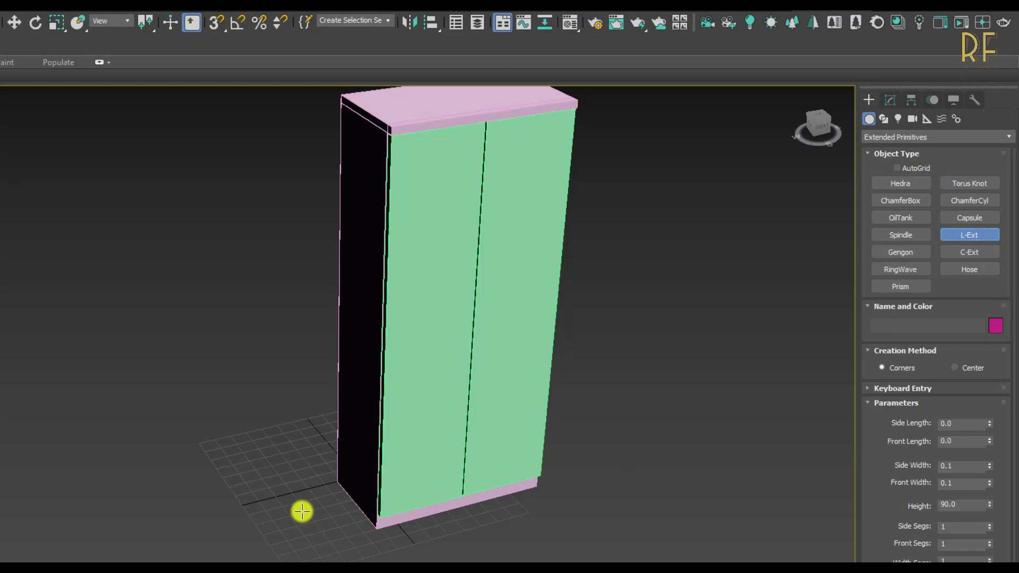
left_click_drag(312, 512, 285, 535)
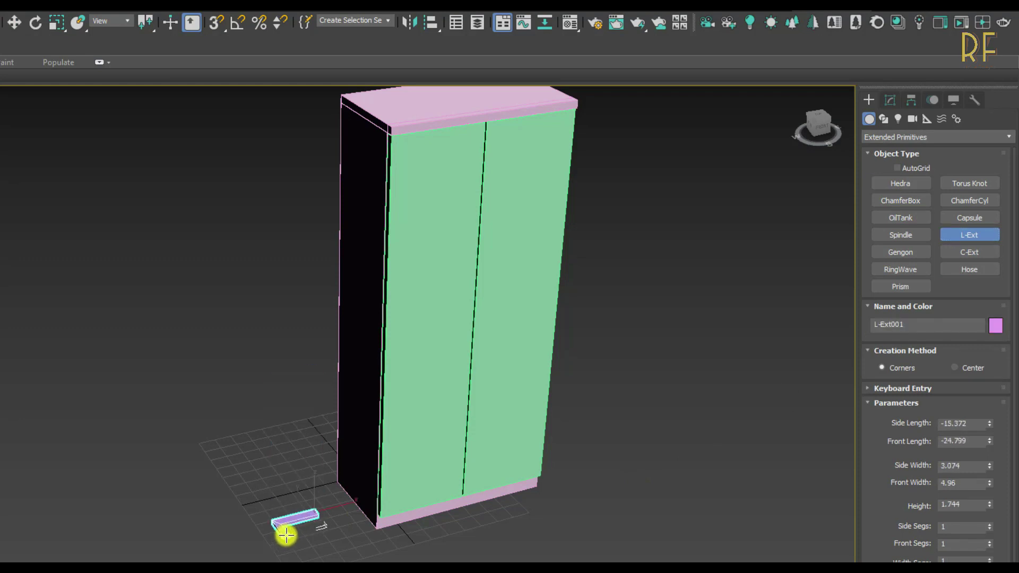
left_click(288, 319)
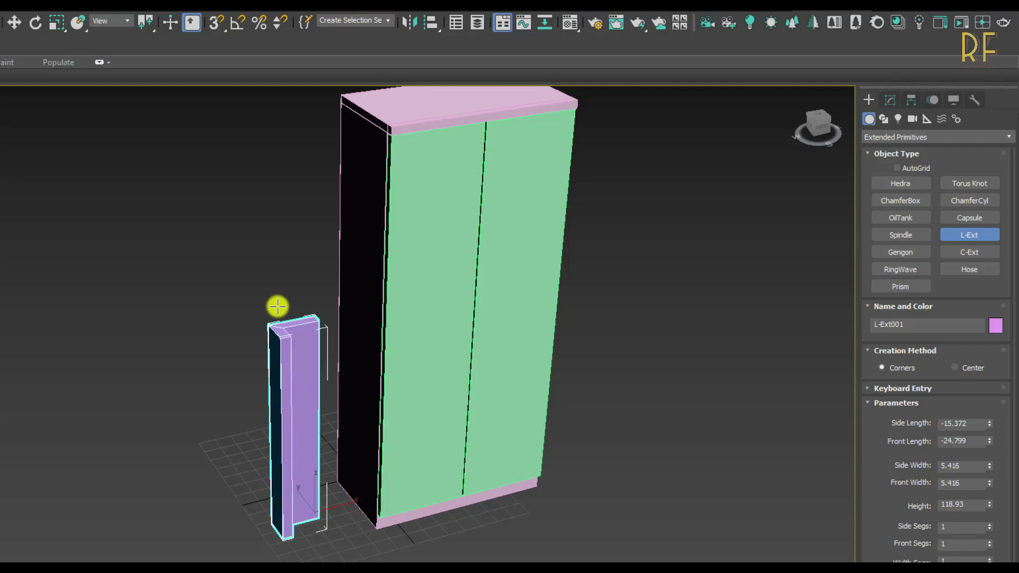
left_click(277, 306)
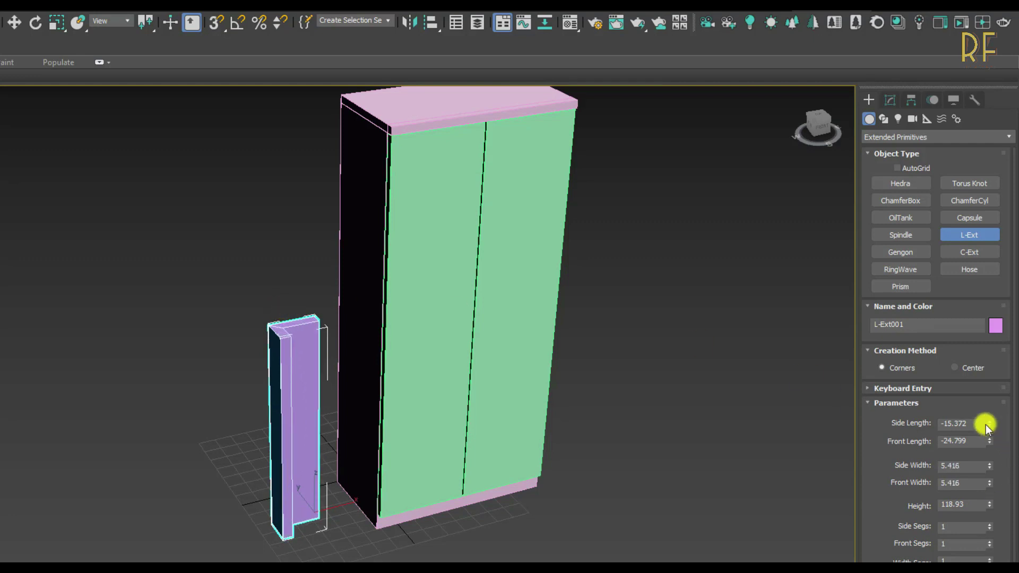
Set the L-Ext's side length to -5.0 and front length to 5.0
left_click_drag(968, 426, 925, 434)
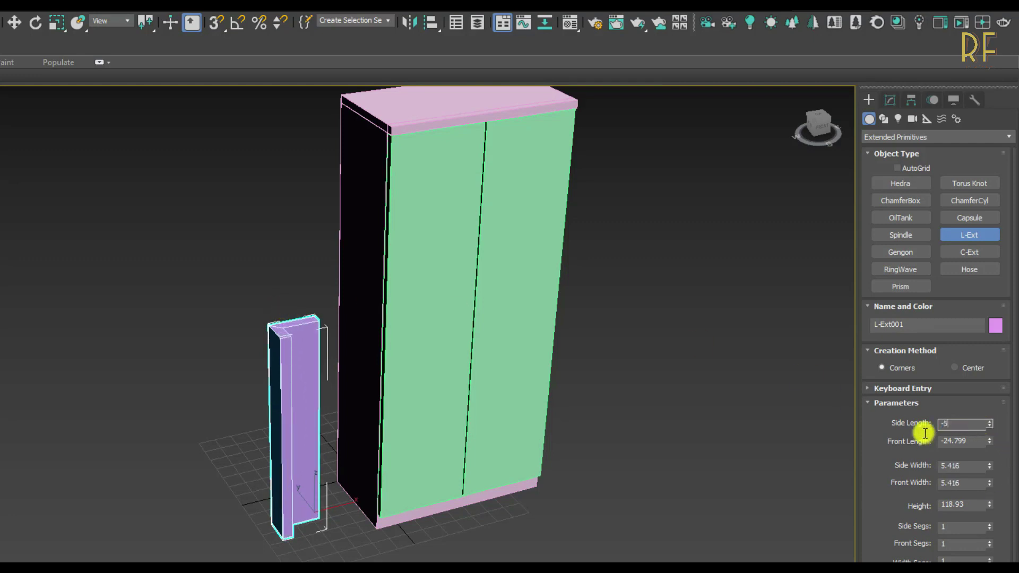
type("-5")
key("Return")
left_click_drag(972, 441, 912, 443)
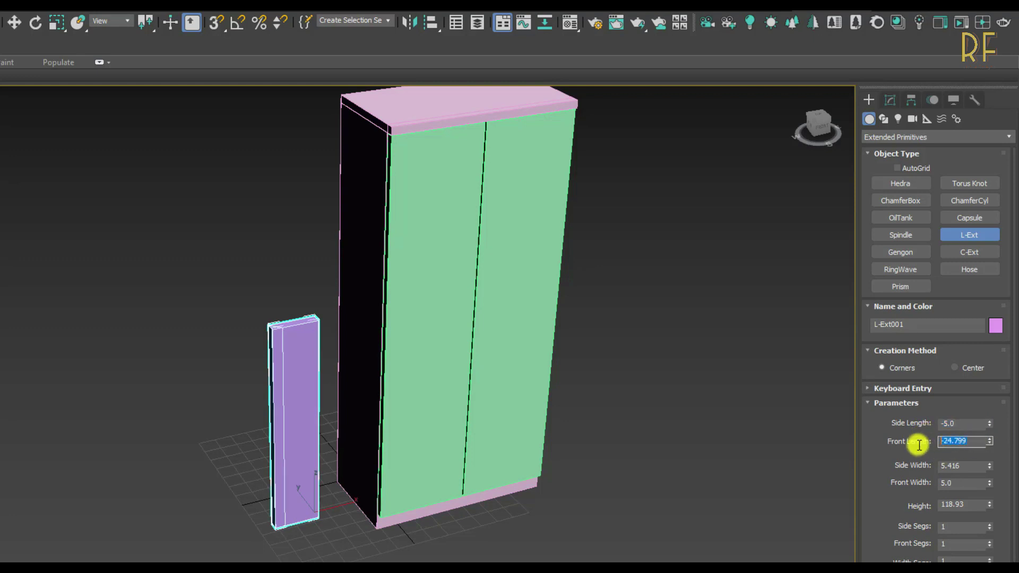
key("Return")
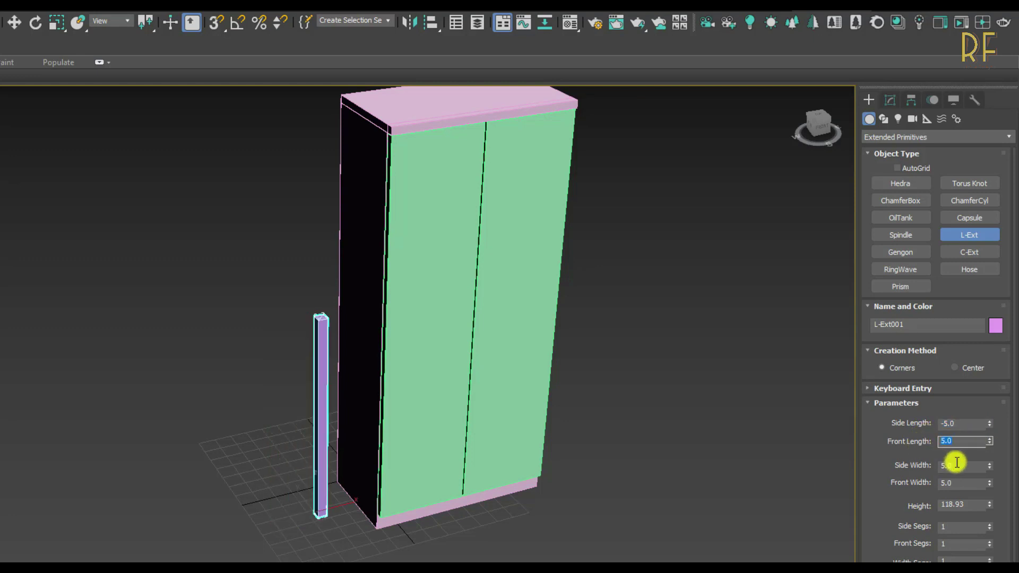
Set the L-Ext's side width to 1.0, front width to 3.0 and height to 90
left_click_drag(956, 466, 924, 469)
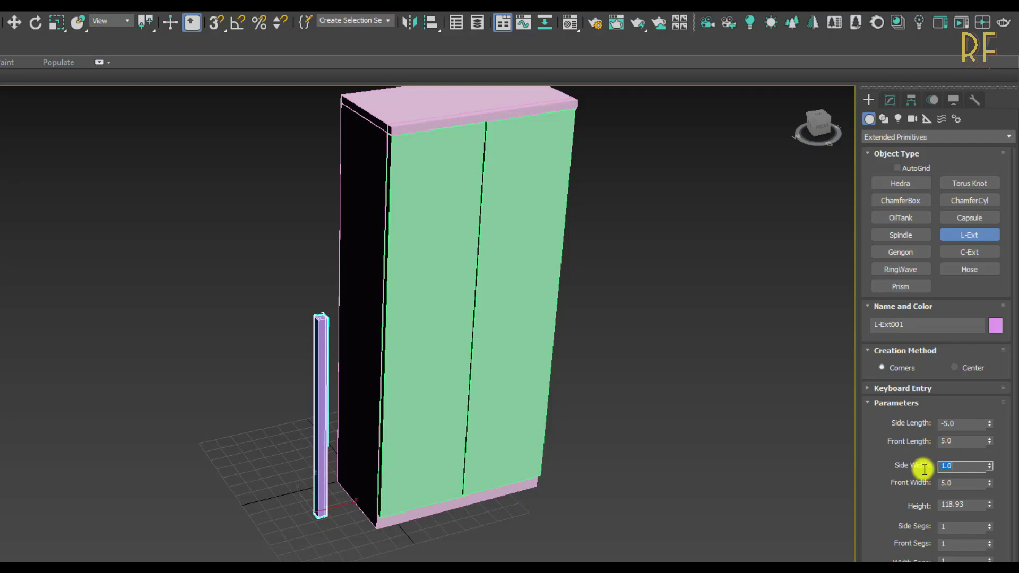
key("Tab")
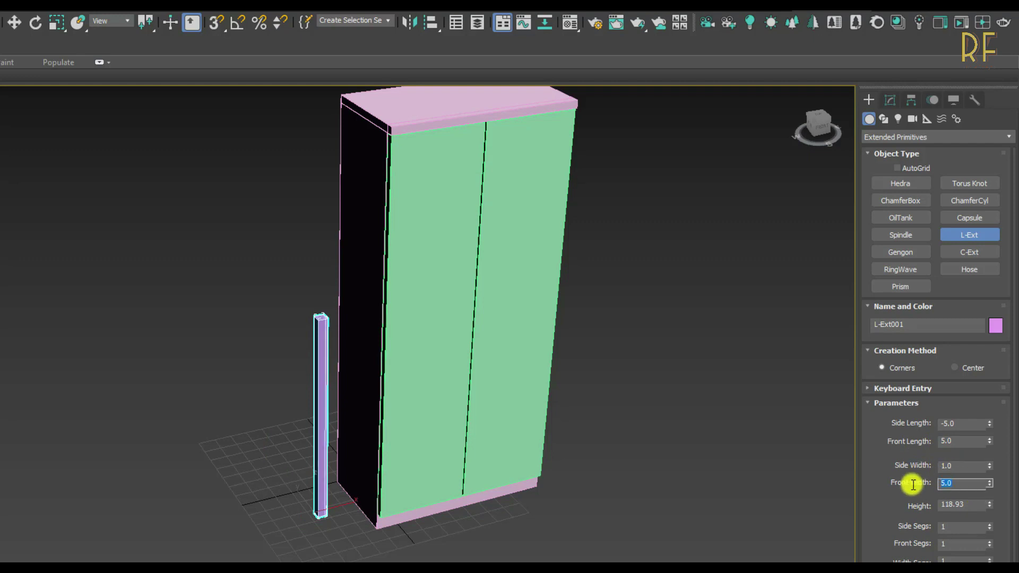
key("Return")
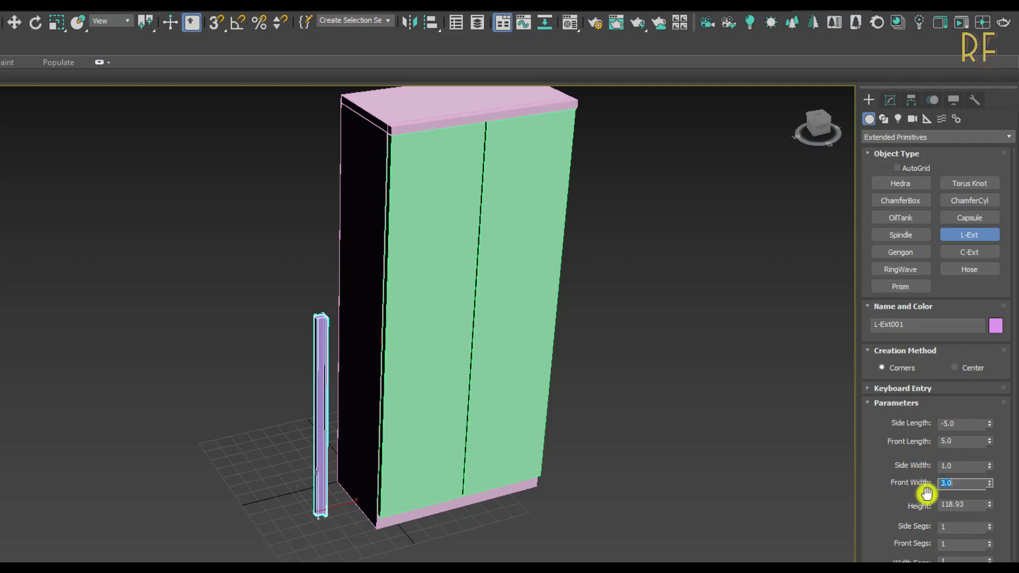
key("Tab")
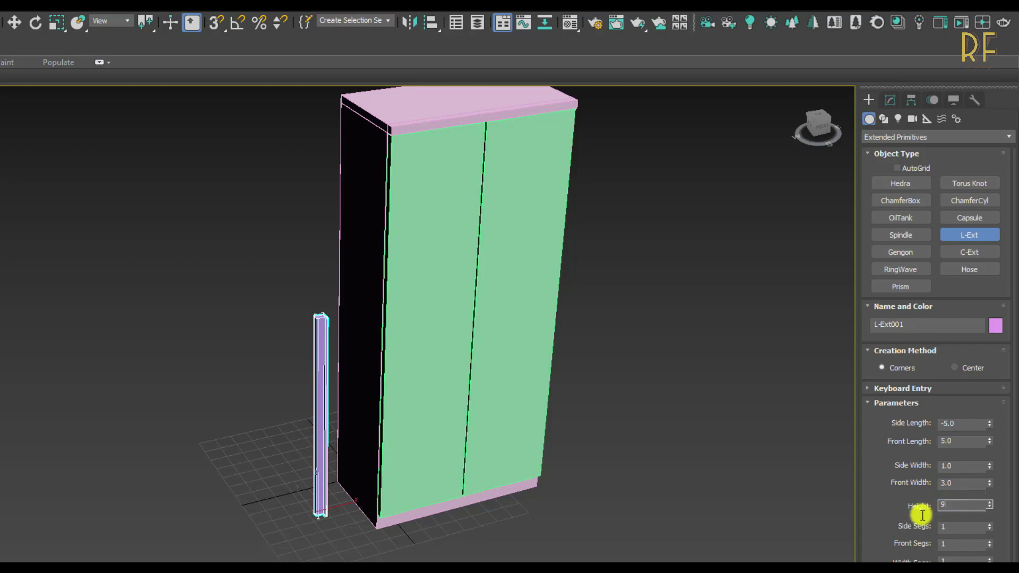
type("90")
key("Return")
scroll(359, 419, "up", 5)
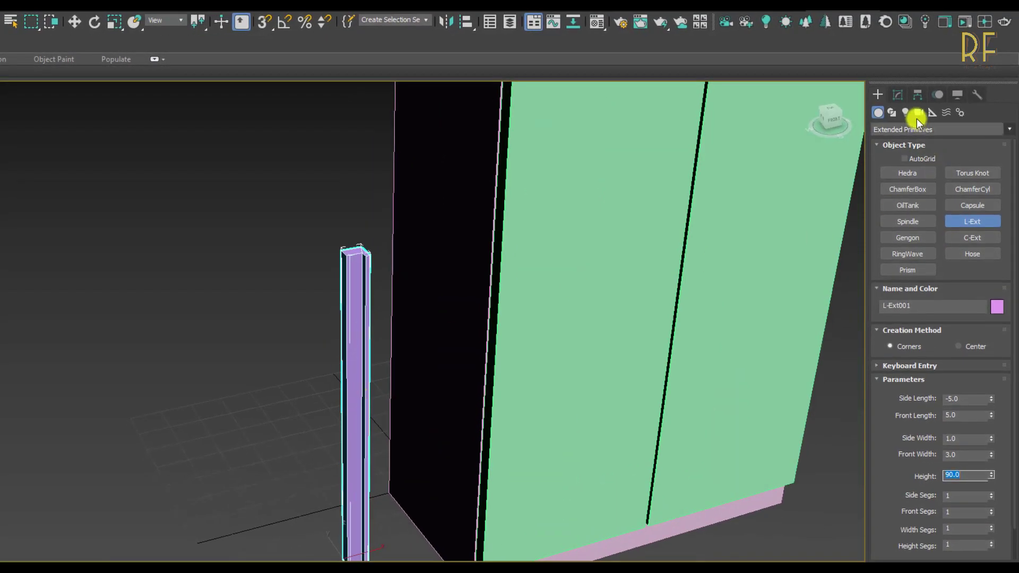
Convert the L-Ext beside the cabinet to an Editable Poly
left_click(898, 93)
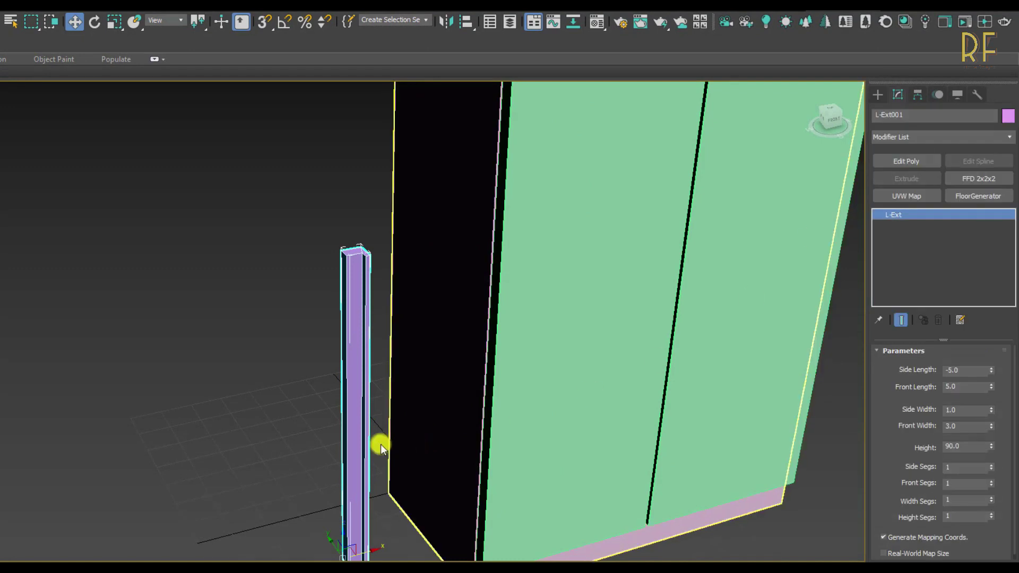
scroll(318, 446, "down", 1)
scroll(317, 451, "down", 1)
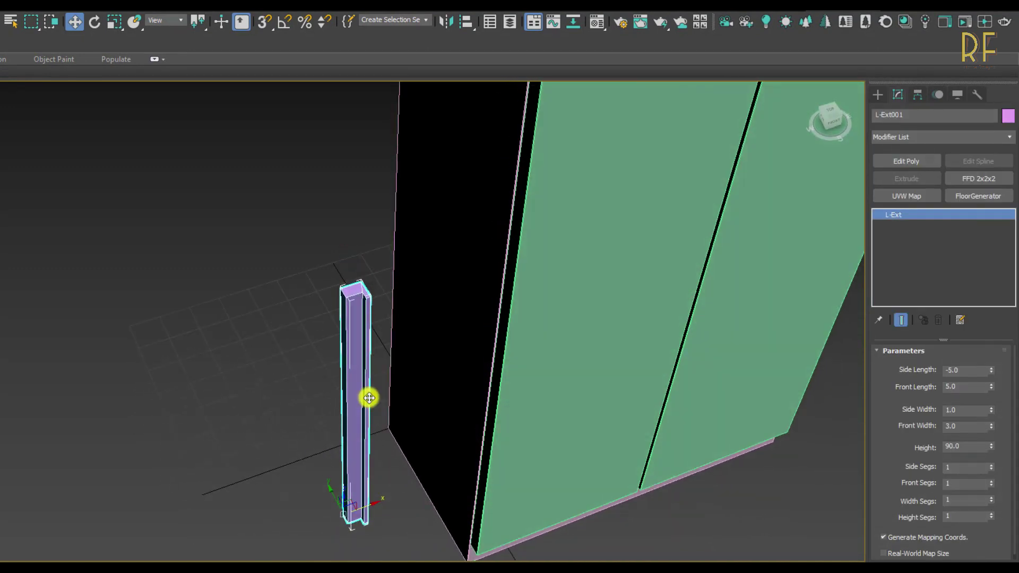
scroll(367, 399, "up", 4)
middle_click_drag(394, 352, 401, 331)
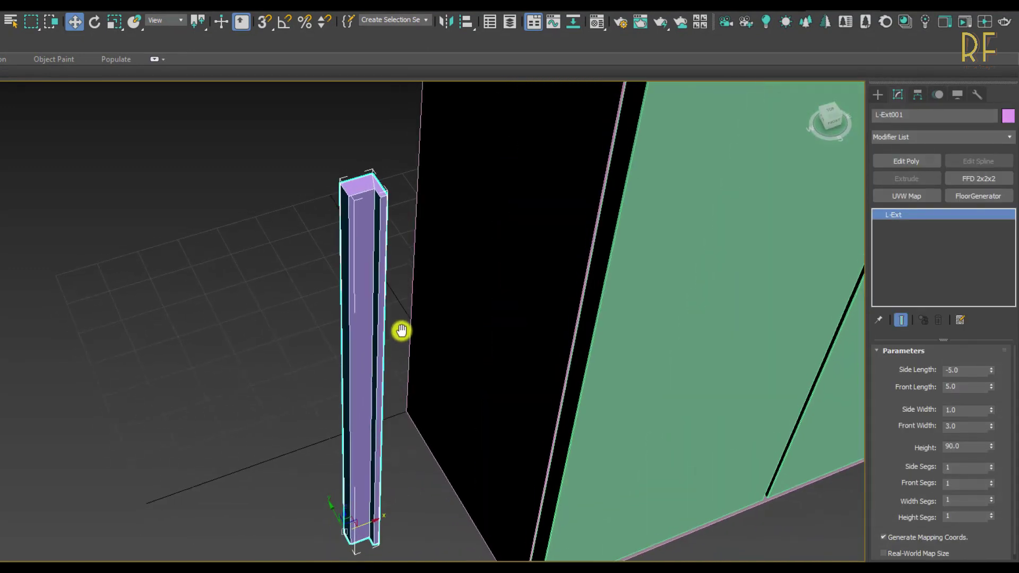
right_click(362, 316)
mouse_move(429, 448)
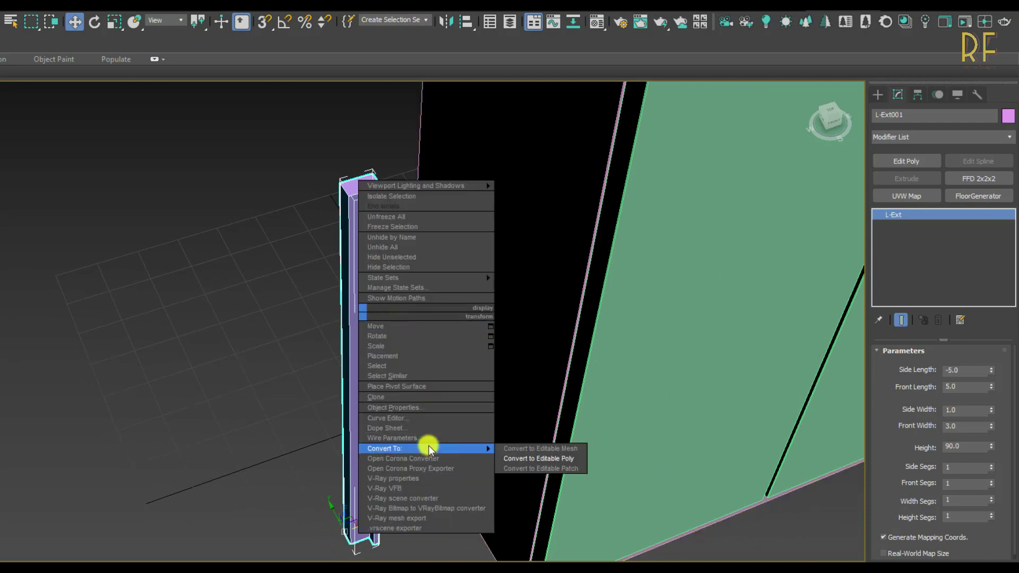
left_click(522, 455)
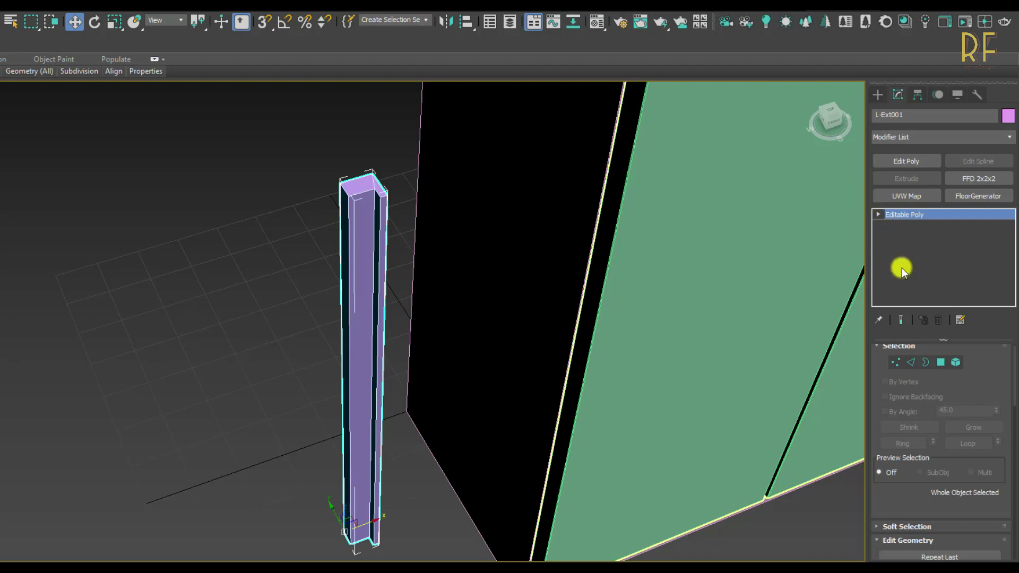
Select all vertices of the L-shaped piece and weld them together
left_click(894, 362)
left_click_drag(383, 225, 260, 560)
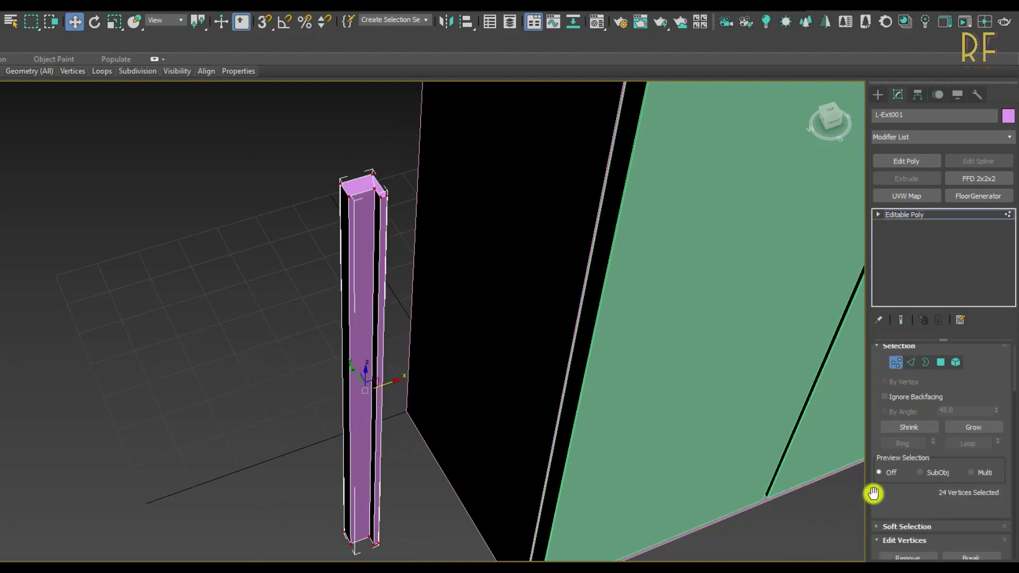
left_click_drag(888, 497, 901, 321)
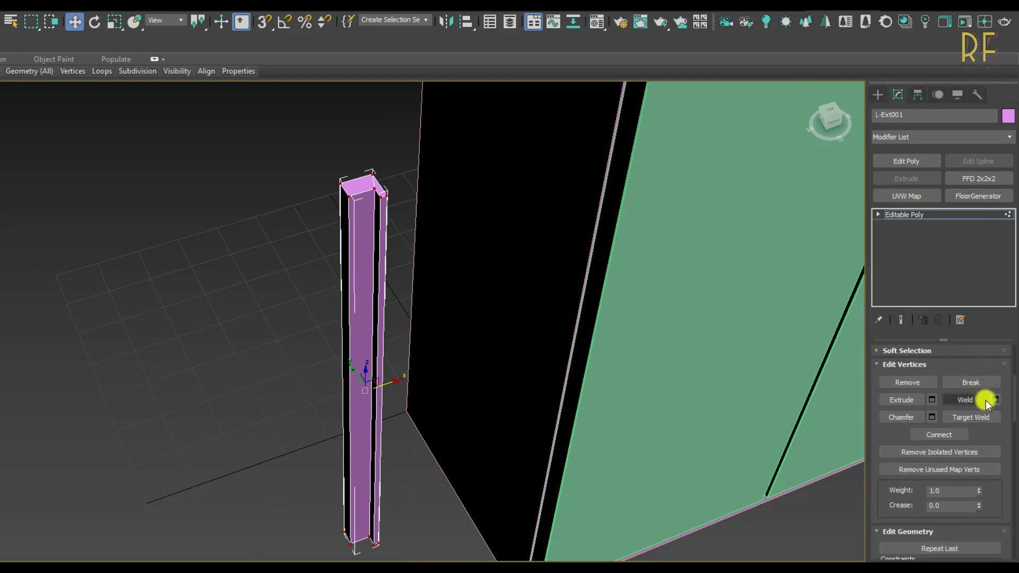
Select all edges of the L-shaped piece and chamfer them by 0.1 with 1 segment
left_click(882, 215)
left_click(877, 214)
left_click(898, 237)
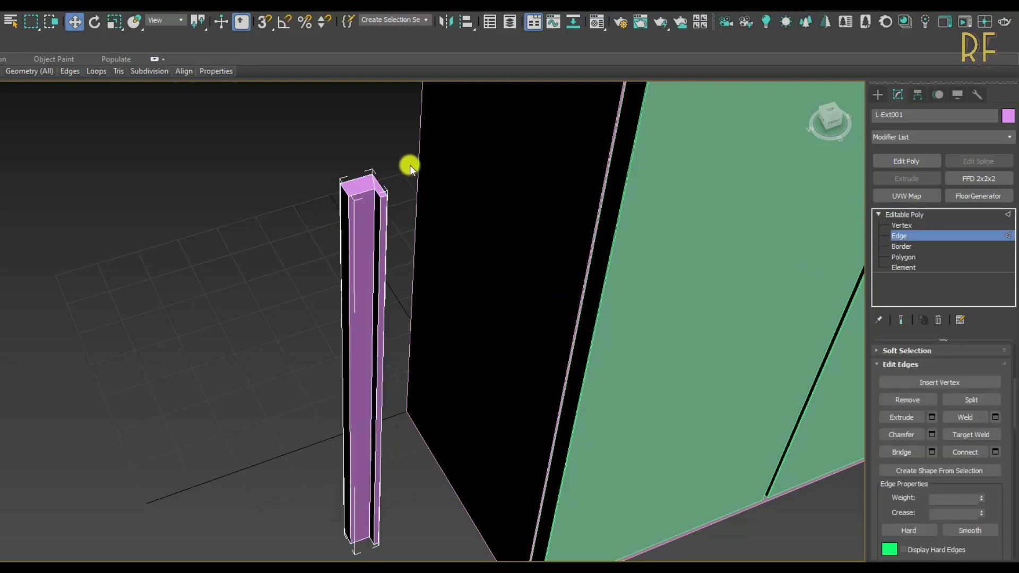
key("ctrl+a")
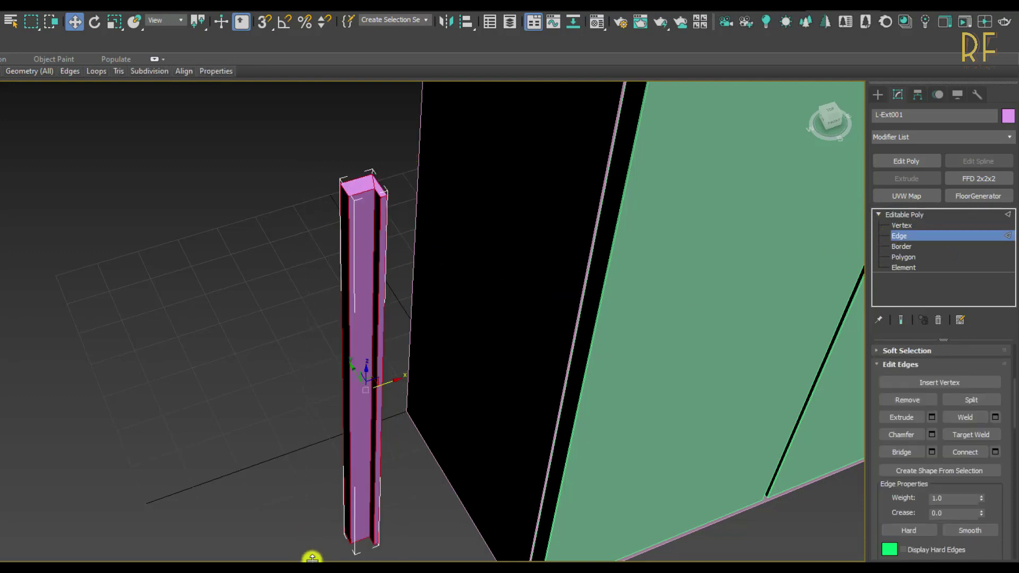
scroll(368, 332, "up", 5)
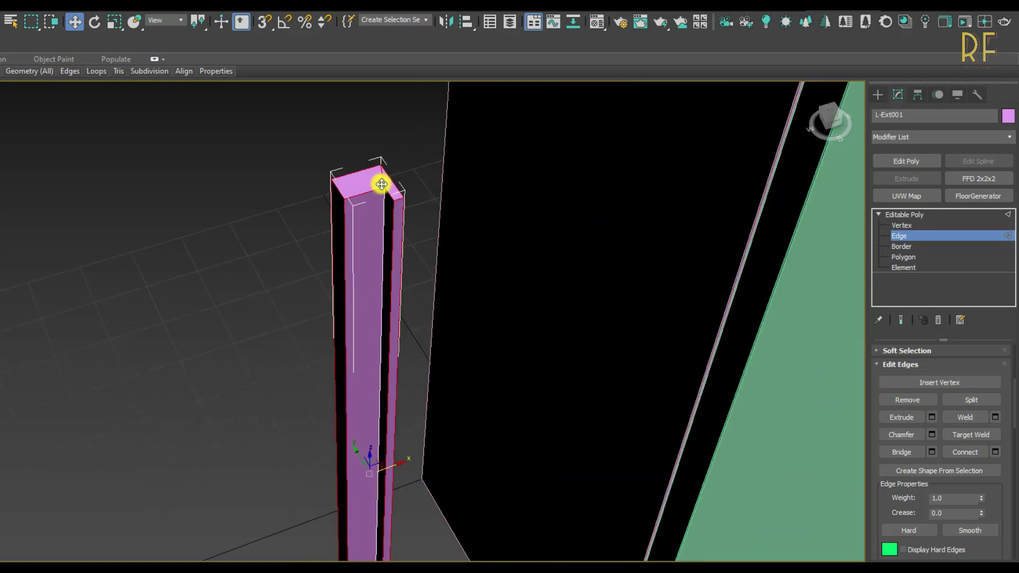
scroll(395, 342, "down", 5)
middle_click_drag(396, 440, 587, 423, "alt")
scroll(382, 357, "up", 3)
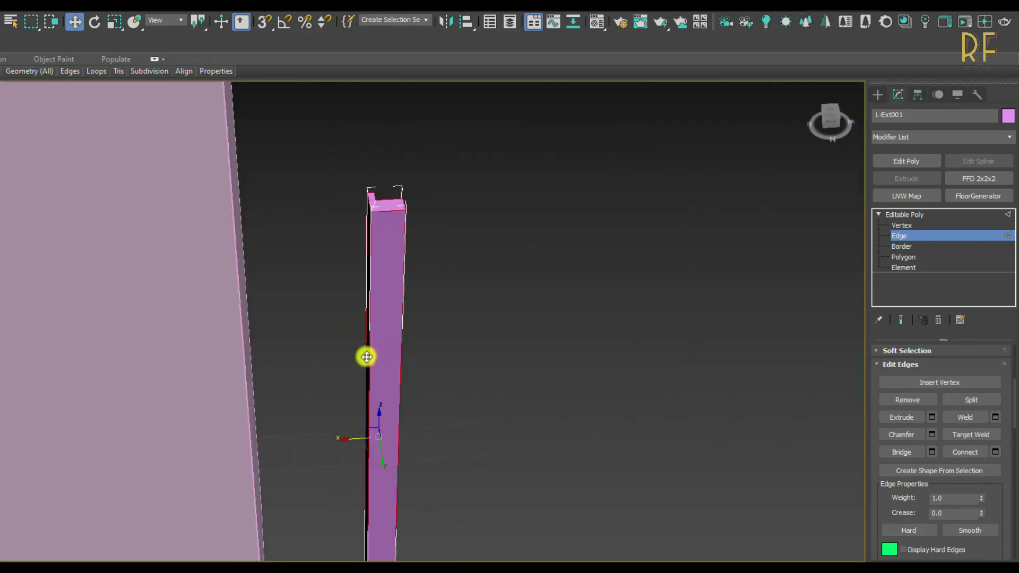
scroll(372, 362, "down", 5)
middle_click_drag(479, 446, 346, 263)
scroll(308, 390, "up", 6)
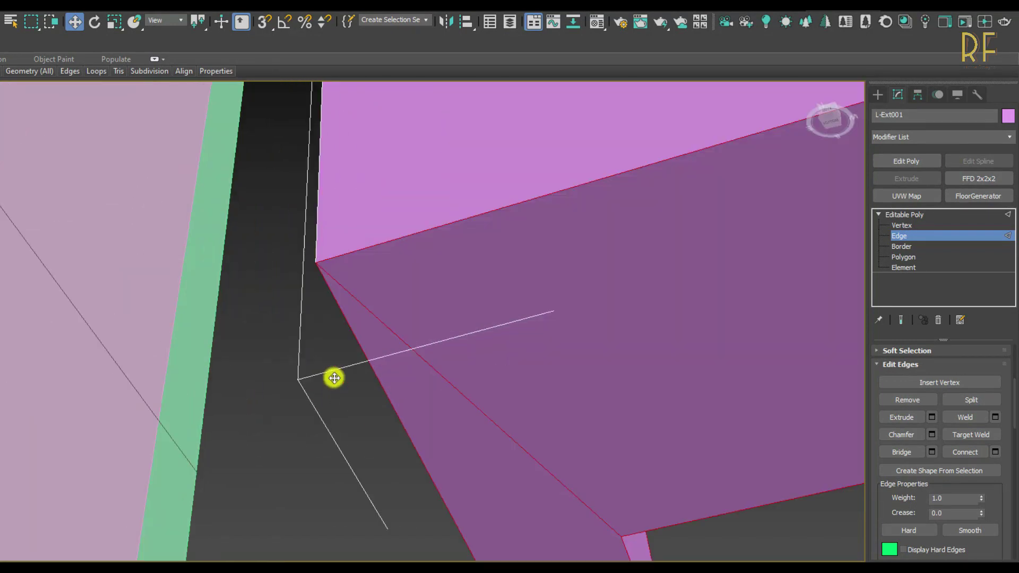
scroll(359, 311, "down", 2)
scroll(375, 322, "down", 4)
middle_click_drag(492, 287, 388, 538, "alt")
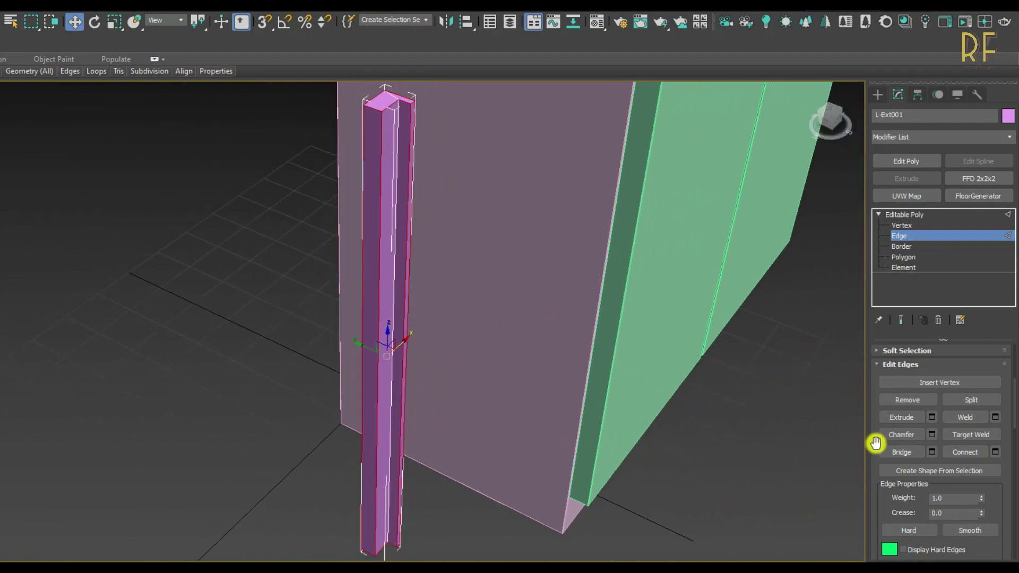
left_click(932, 435)
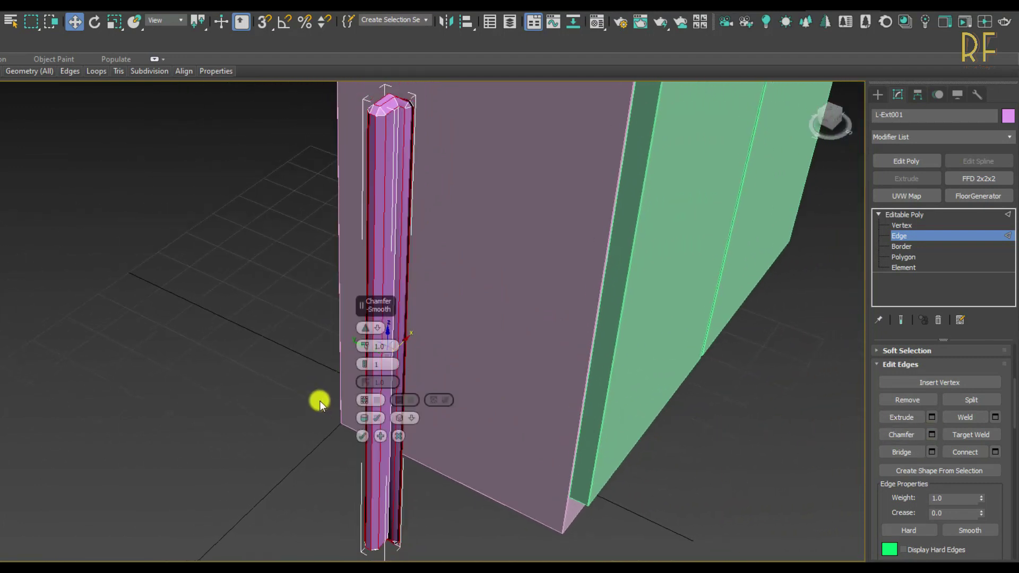
left_click(370, 347)
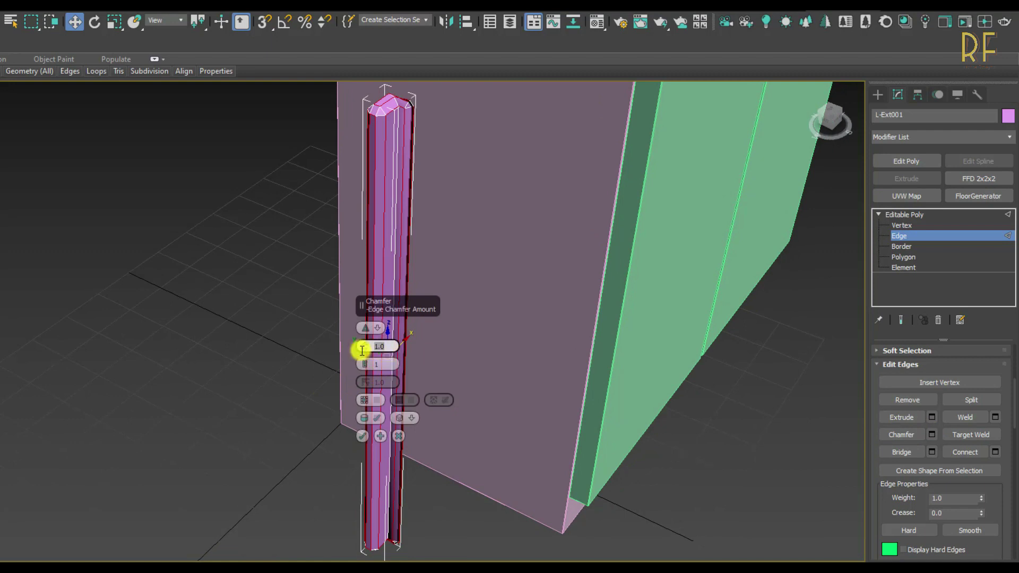
type("0.1")
key("Return")
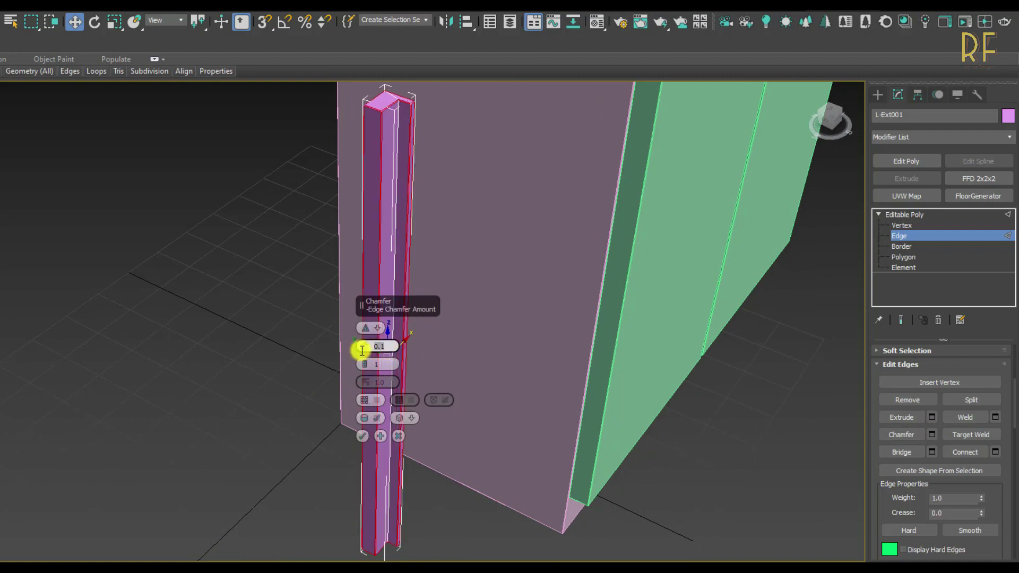
left_click(364, 438)
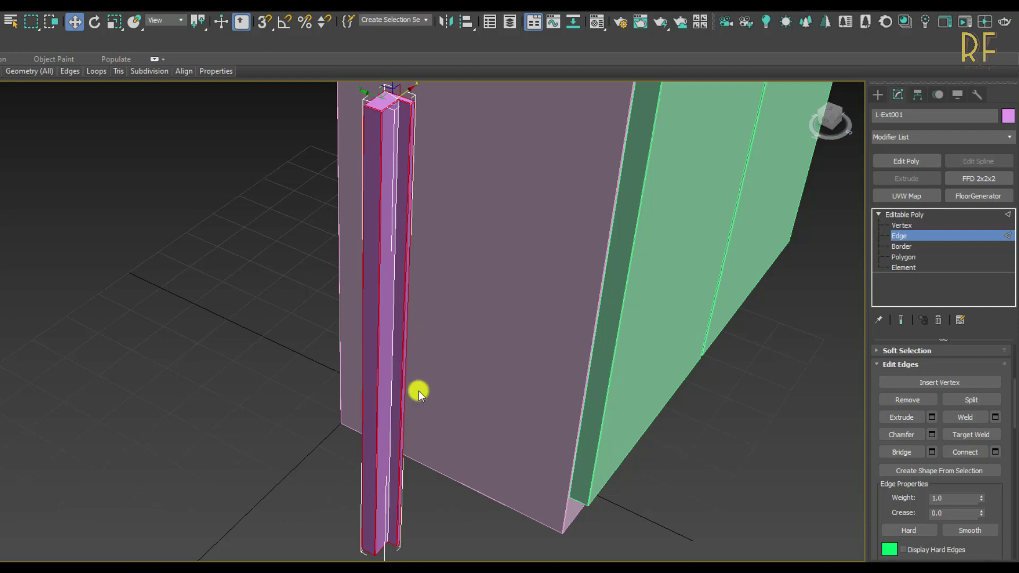
Select the upper and lower vertices at the end of the L-shaped piece's thin leg and move them slightly outward along X
left_click(907, 226)
middle_click_drag(446, 145, 453, 176, "alt")
left_click_drag(423, 156, 410, 176)
scroll(409, 481, "up", 2)
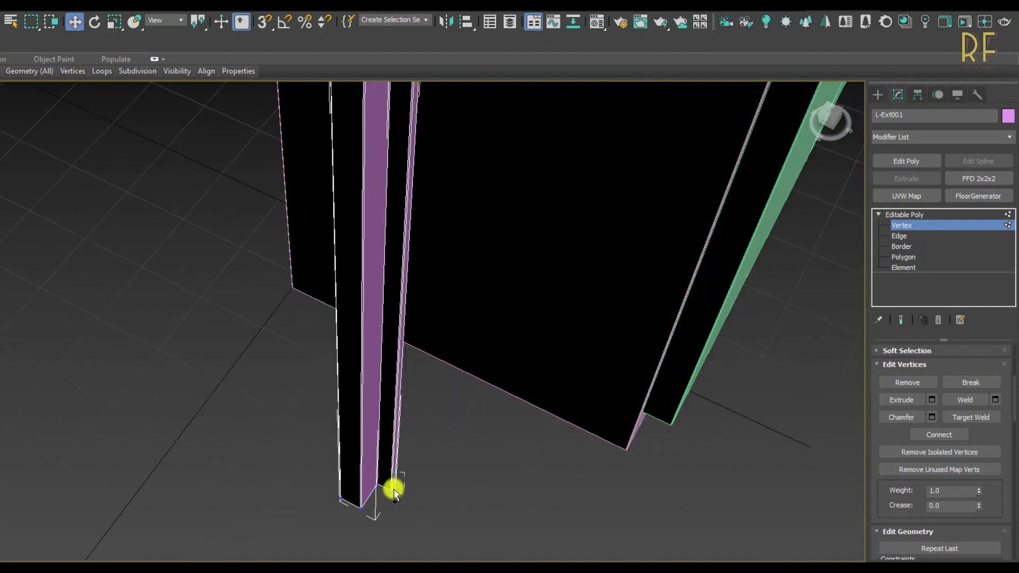
left_click_drag(389, 500, 388, 501, "ctrl")
middle_click_drag(442, 467, 417, 507, "alt")
left_click_drag(429, 257, 439, 253)
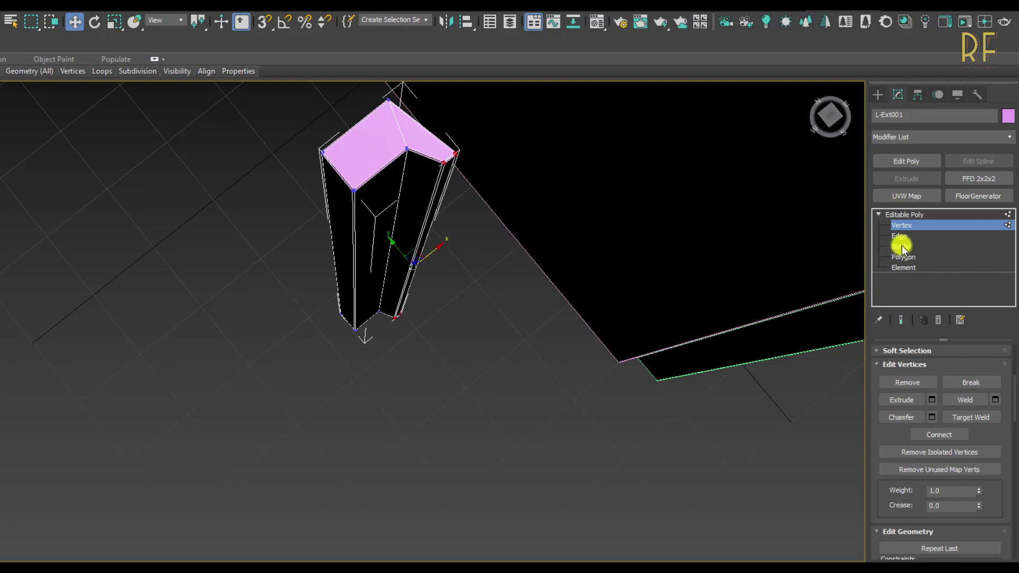
left_click(902, 227)
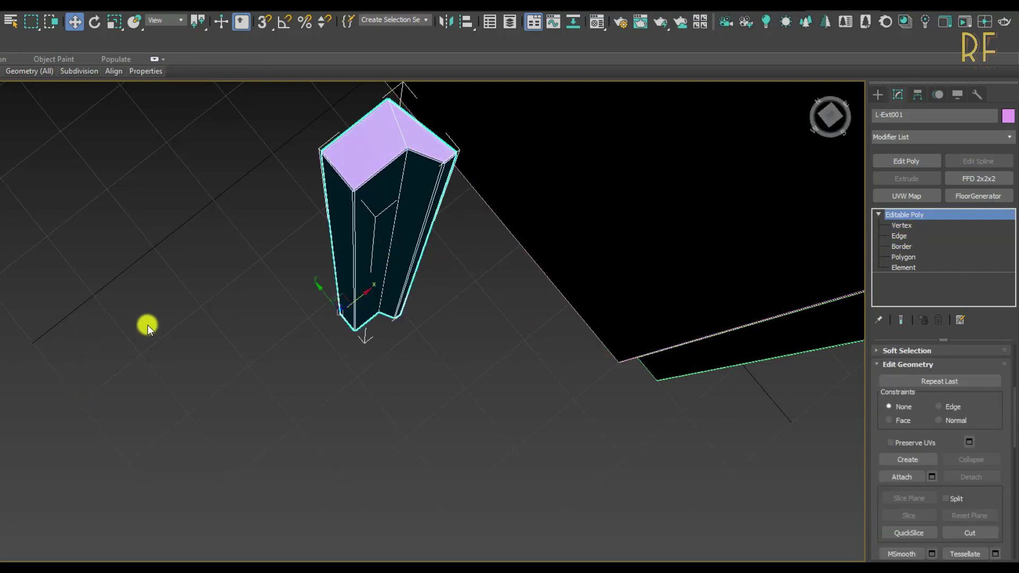
Select the edge loop through the L-shaped piece's inner corner and round it with a multi-segment chamfer of 1.5
left_click(898, 235)
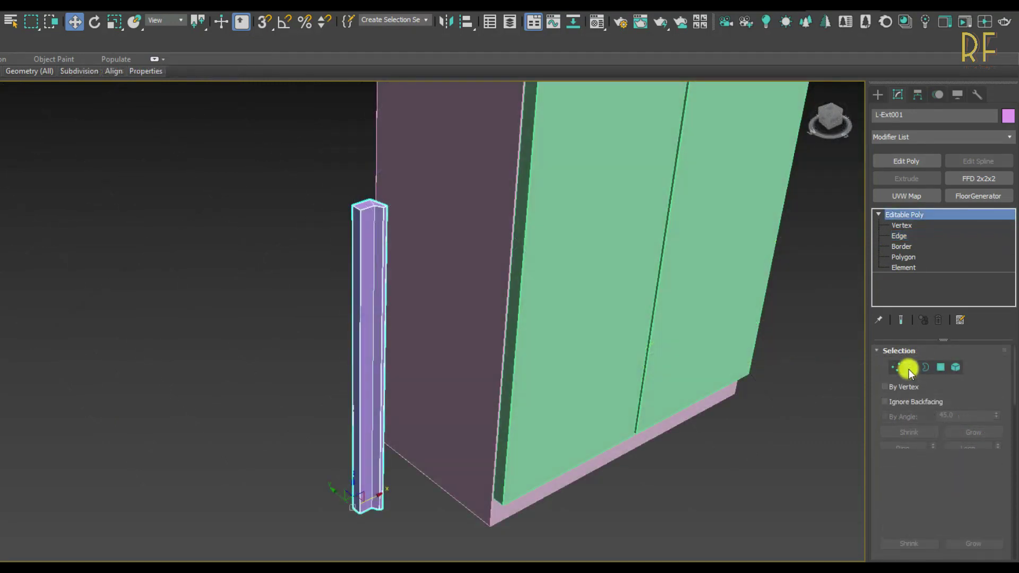
left_click(910, 368)
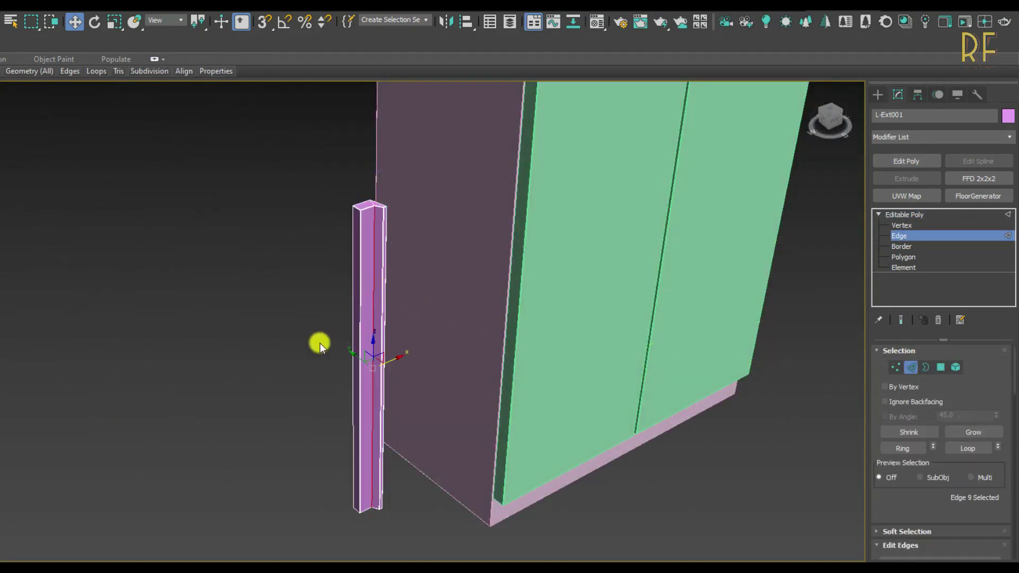
left_click(978, 448)
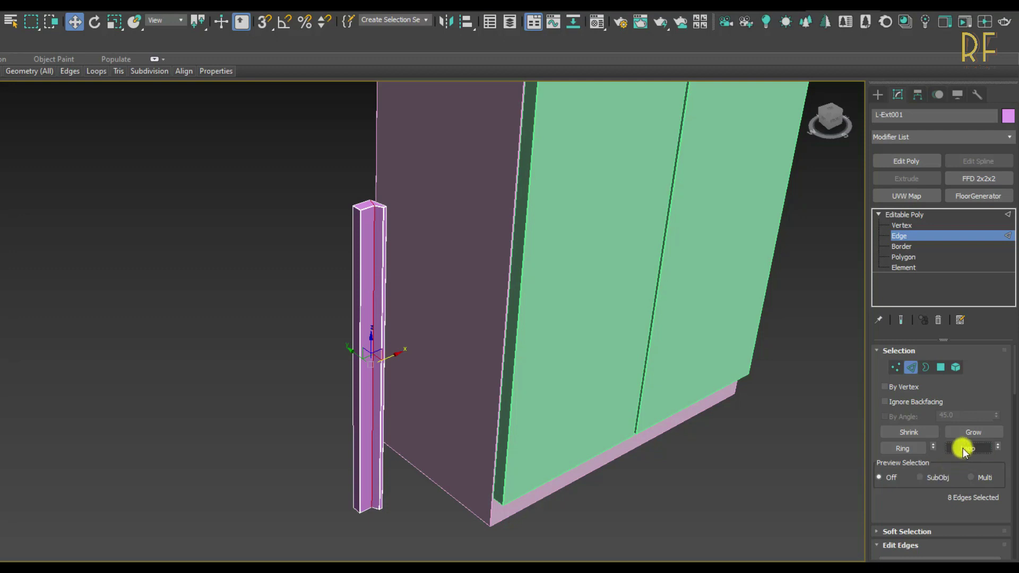
mouse_move(351, 417)
middle_mouse_down("alt")
mouse_move(444, 419)
mouse_move(509, 373)
mouse_move(502, 339)
mouse_move(452, 371)
mouse_move(387, 387)
mouse_move(354, 427)
middle_mouse_up("alt")
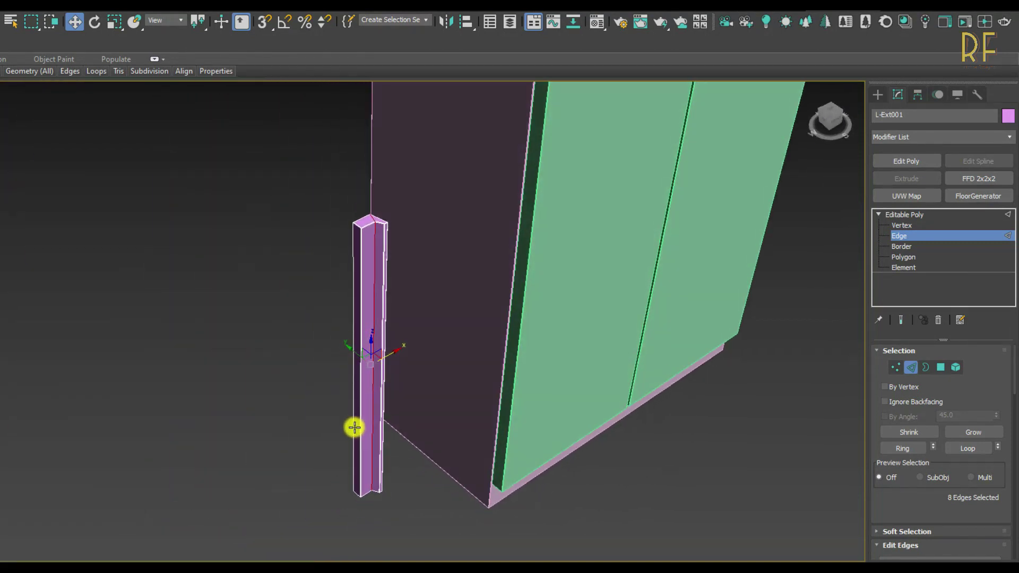
scroll(908, 484, "down", 10)
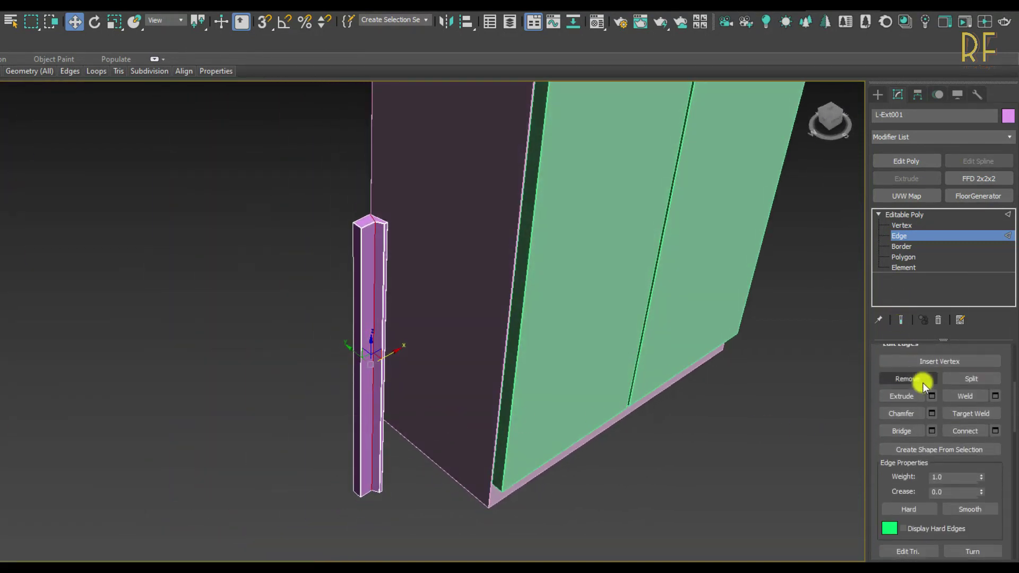
left_click(931, 413)
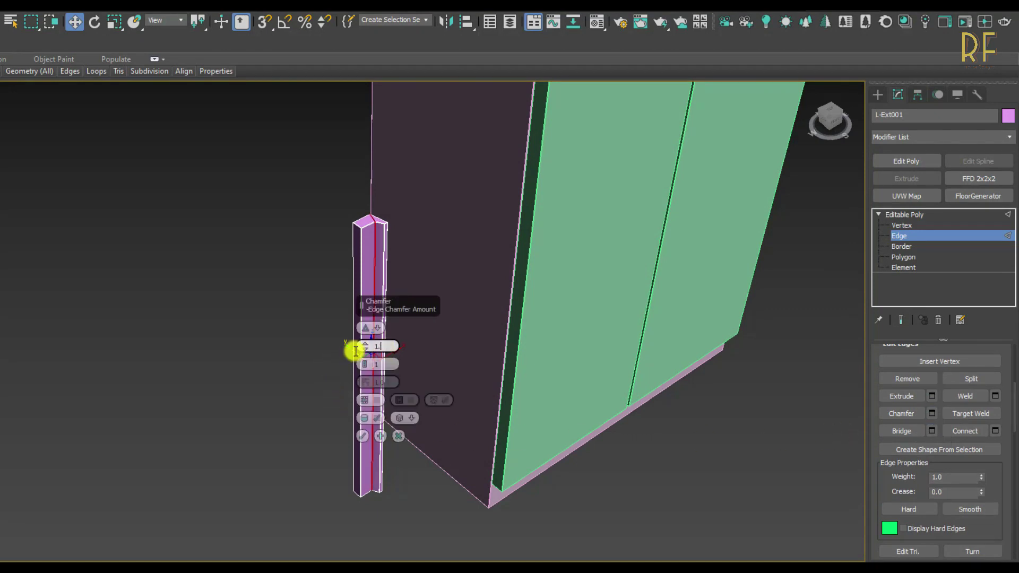
type("1.5")
key("Return")
left_click(377, 365)
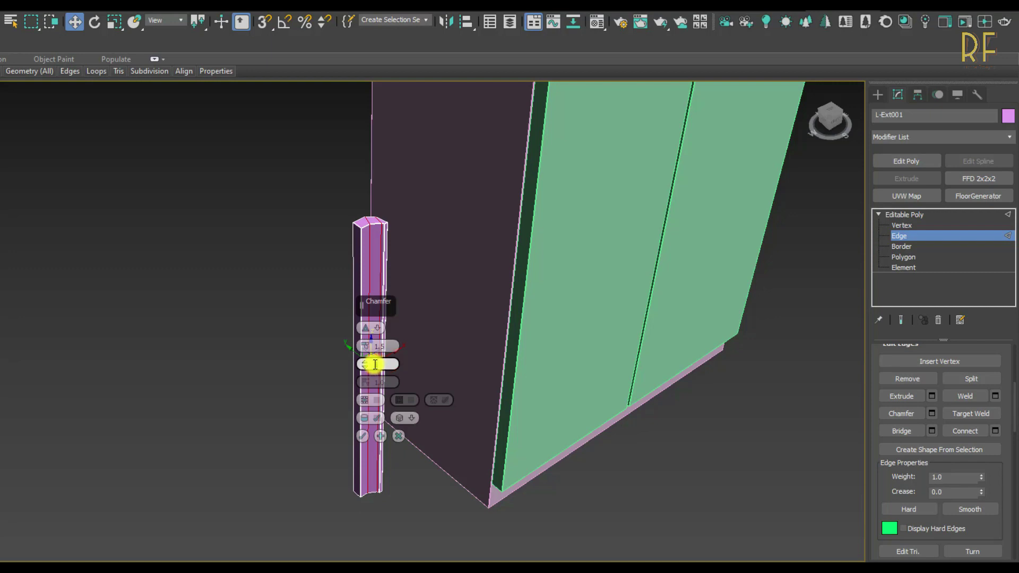
left_click(362, 436)
left_click(984, 235)
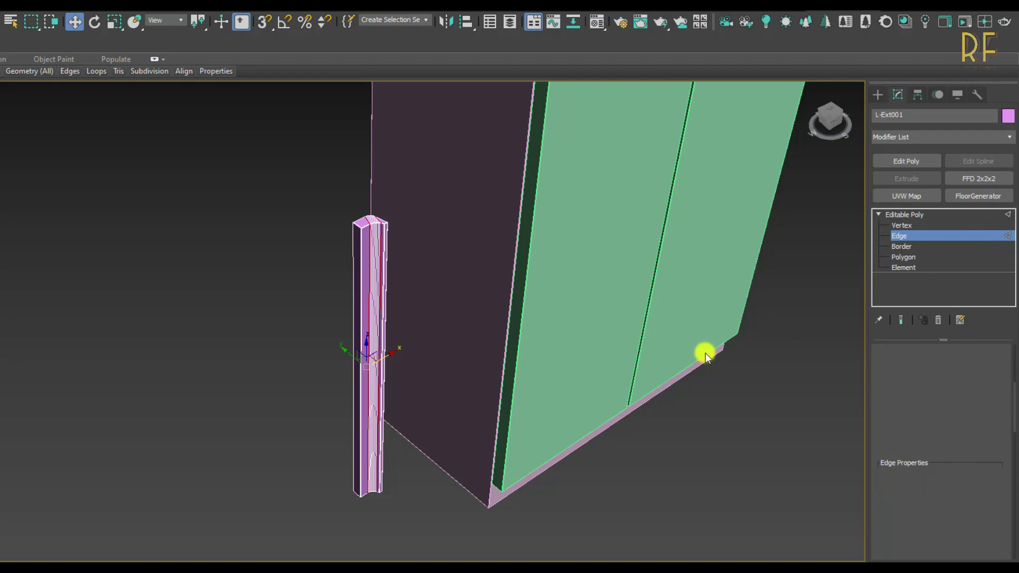
scroll(369, 355, "up", 2)
scroll(371, 361, "down", 2)
scroll(374, 366, "down", 2)
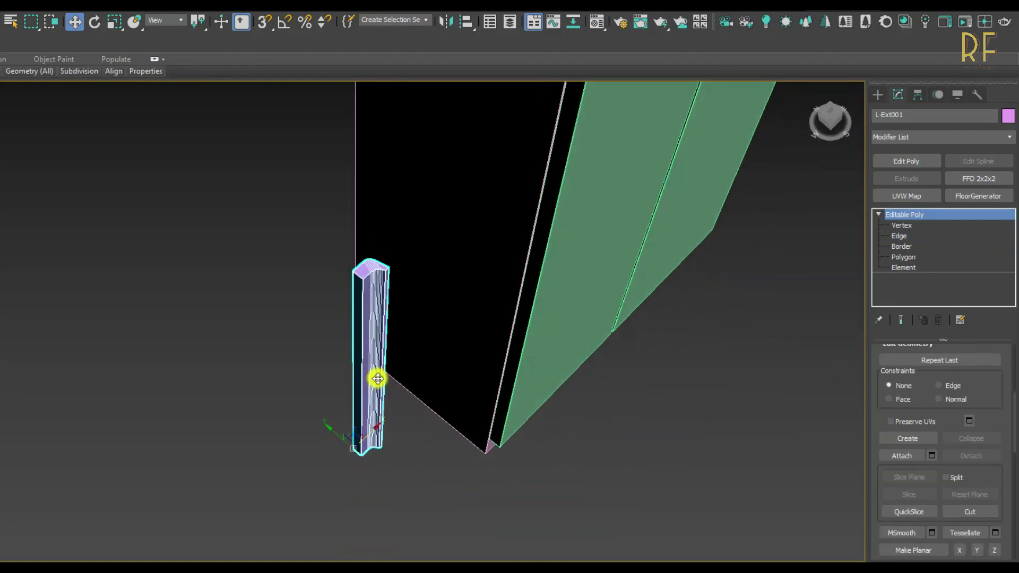
scroll(376, 371, "up", 2)
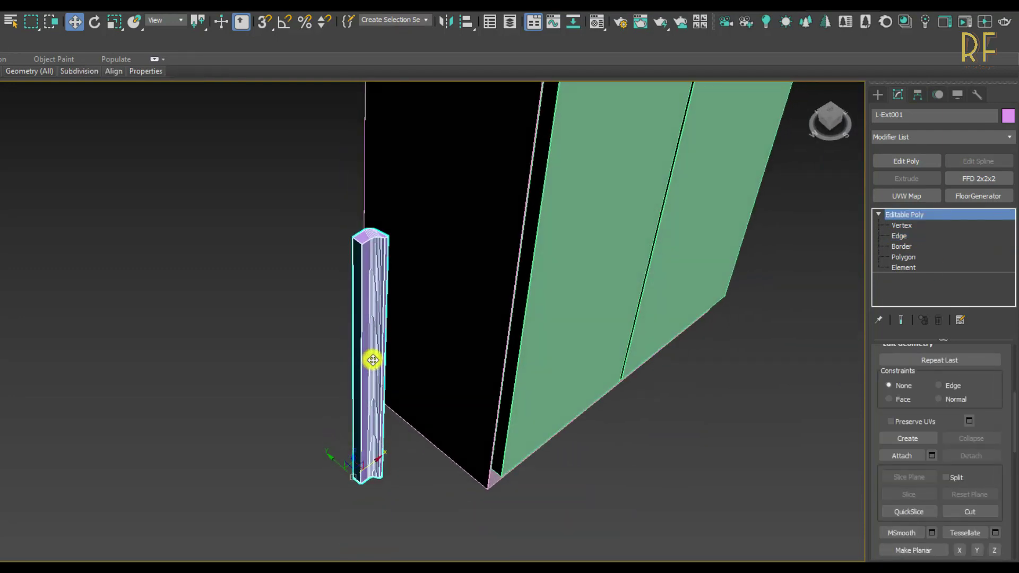
Center the pivot point of the L-shaped handle piece to the object
left_click(879, 96)
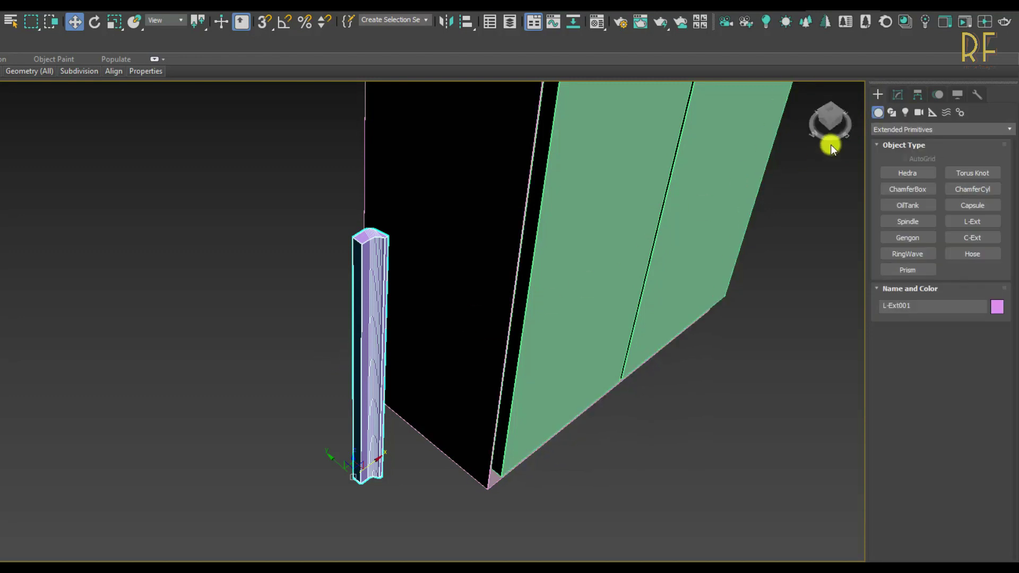
left_click(917, 93)
left_click(916, 190)
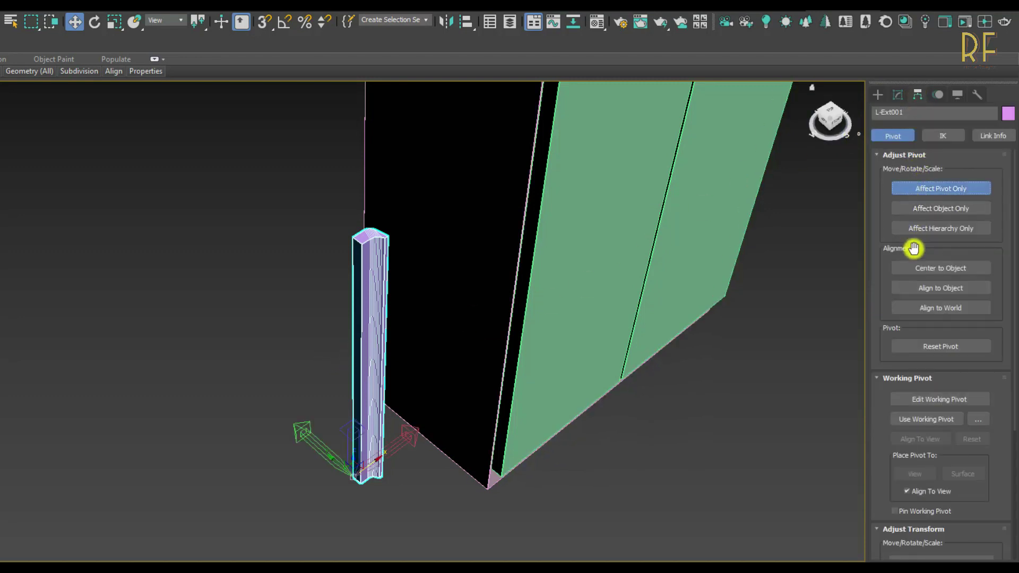
left_click(913, 267)
left_click(877, 94)
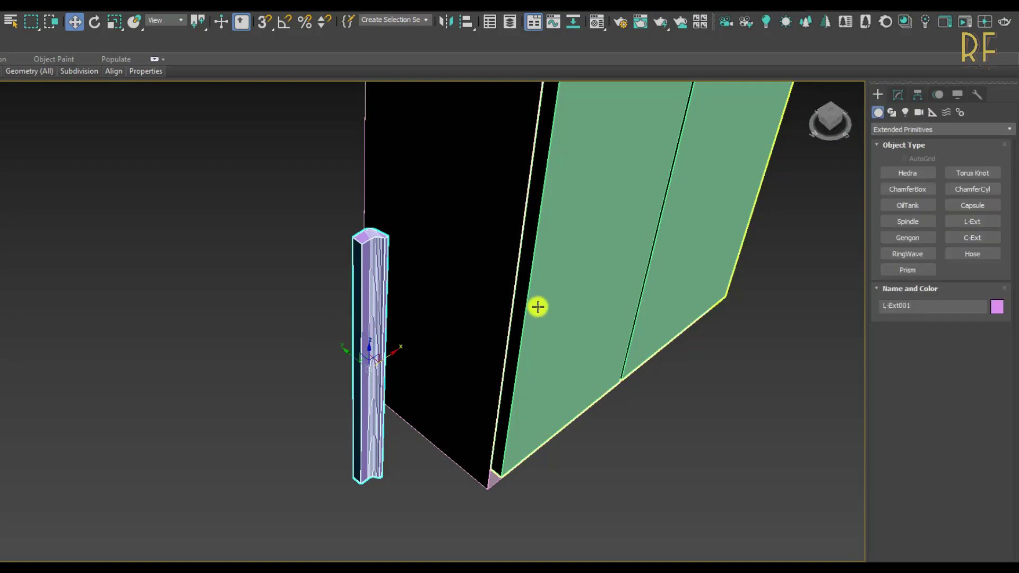
Rotate the L-shaped handle about its vertical axis and move it onto the right door's face, beside the gap between the doors
scroll(399, 357, "down", 3)
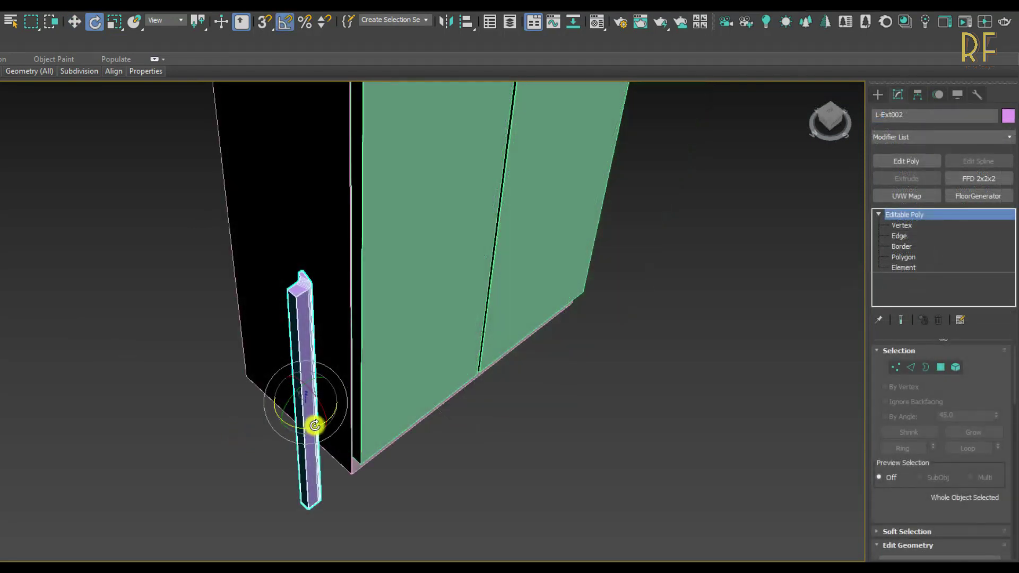
left_click_drag(315, 425, 258, 444)
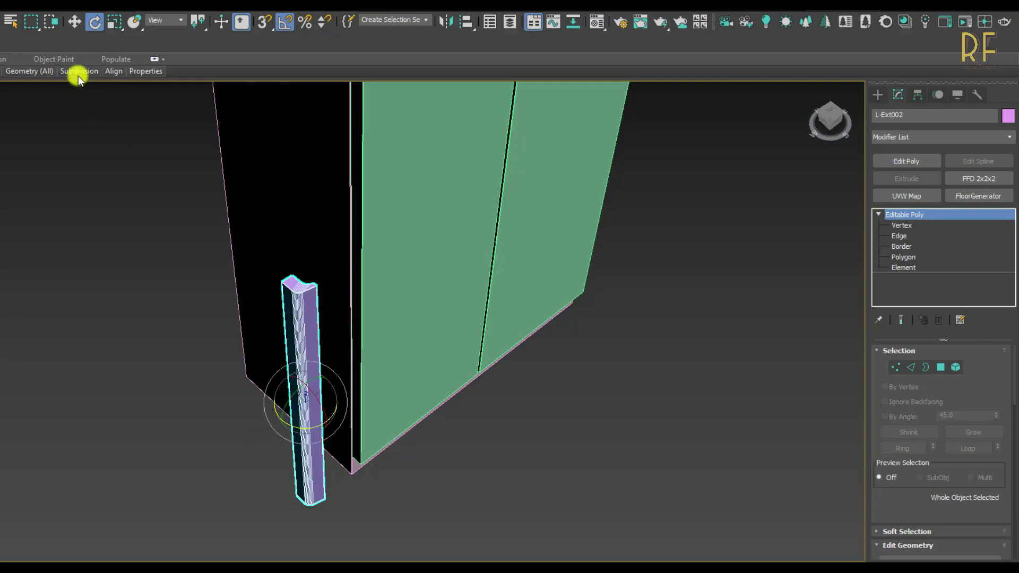
left_click(75, 22)
left_click_drag(318, 387, 557, 266)
scroll(555, 262, "up", 3)
middle_click_drag(537, 271, 510, 444, "alt")
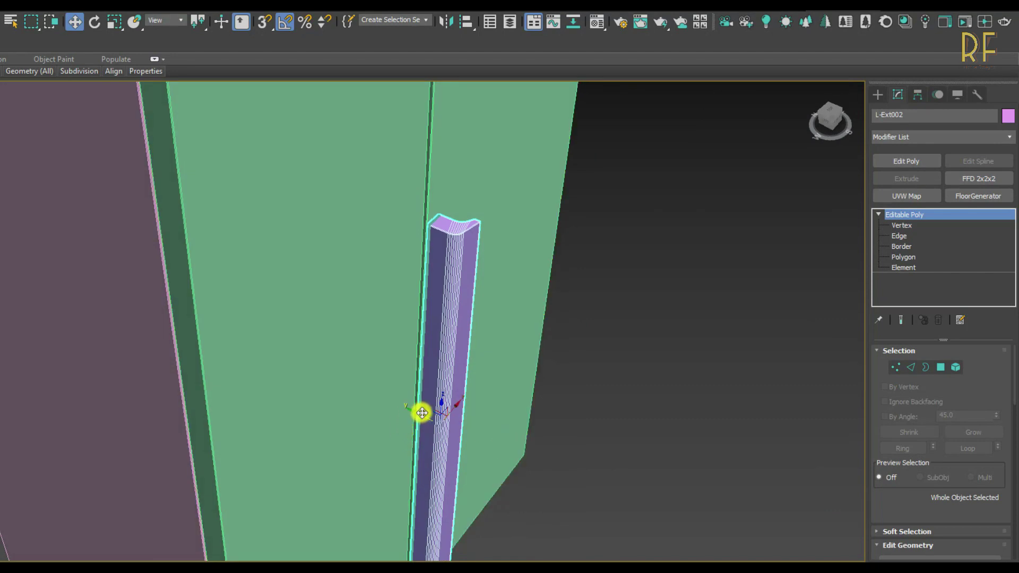
scroll(462, 414, "down", 3)
mouse_move(466, 416)
middle_mouse_down("alt")
mouse_move(441, 417)
mouse_move(453, 419)
middle_mouse_up("alt")
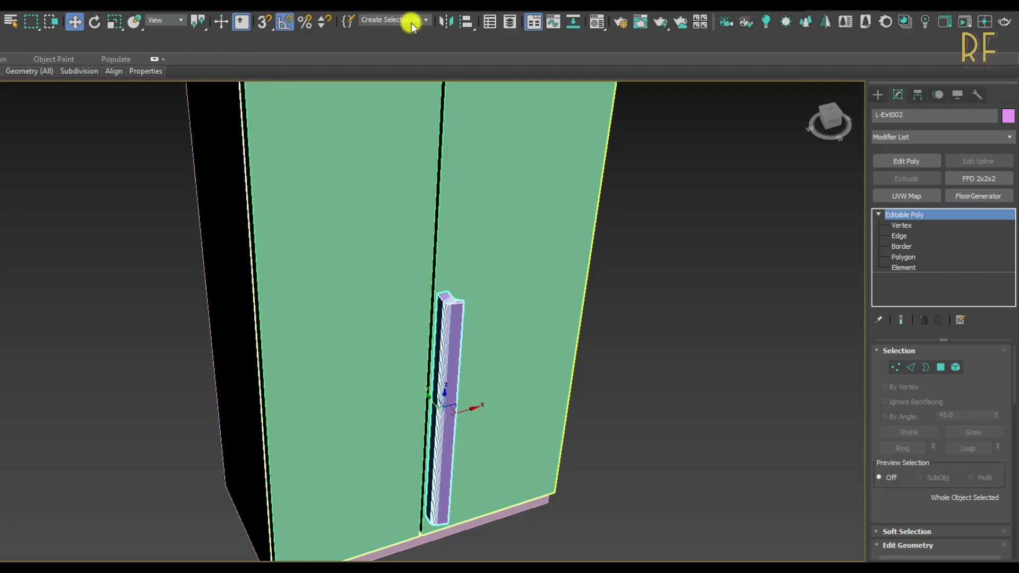
Mirror the handle along X as an instance and move the mirrored handle onto the left door beside the gap
left_click(452, 20)
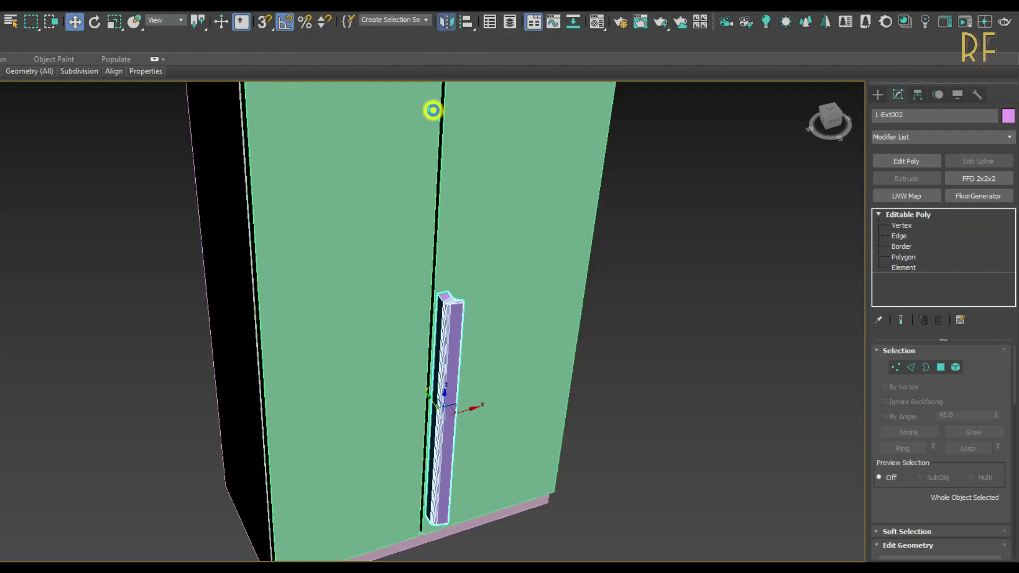
left_click_drag(429, 172, 659, 145)
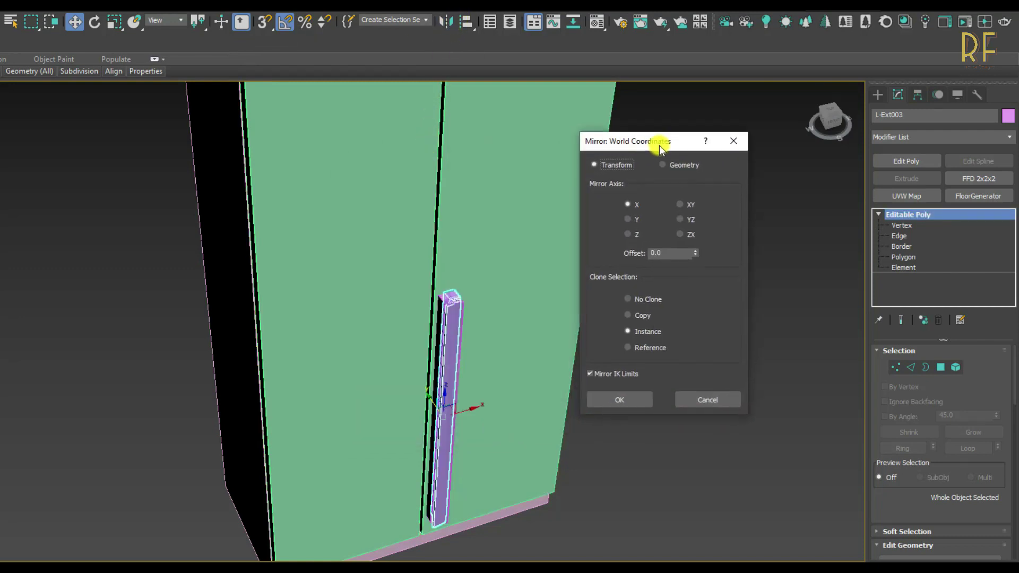
left_click(638, 207)
left_click(591, 398)
left_click_drag(448, 414, 441, 415)
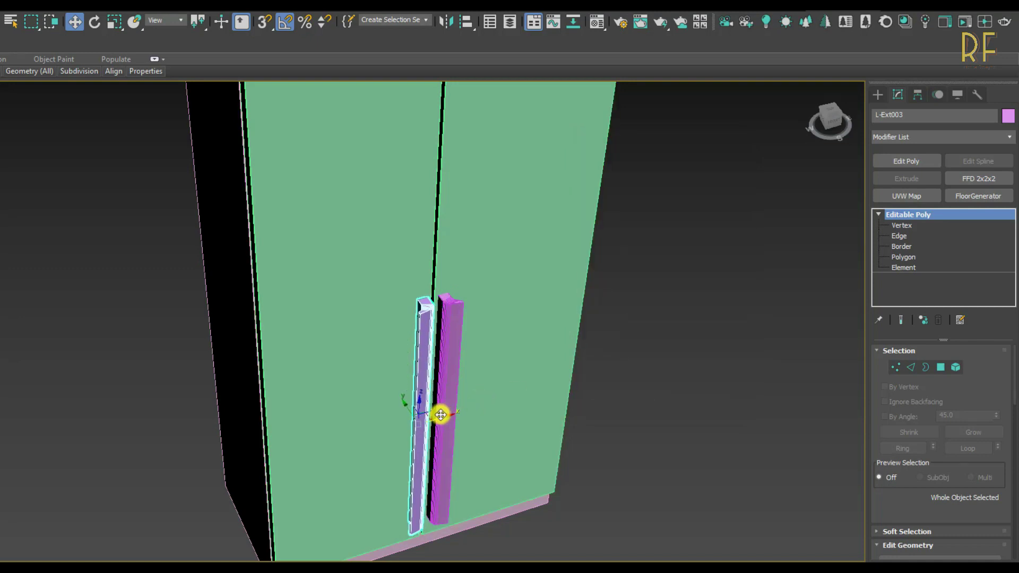
scroll(441, 406, "up", 3)
scroll(442, 405, "down", 2)
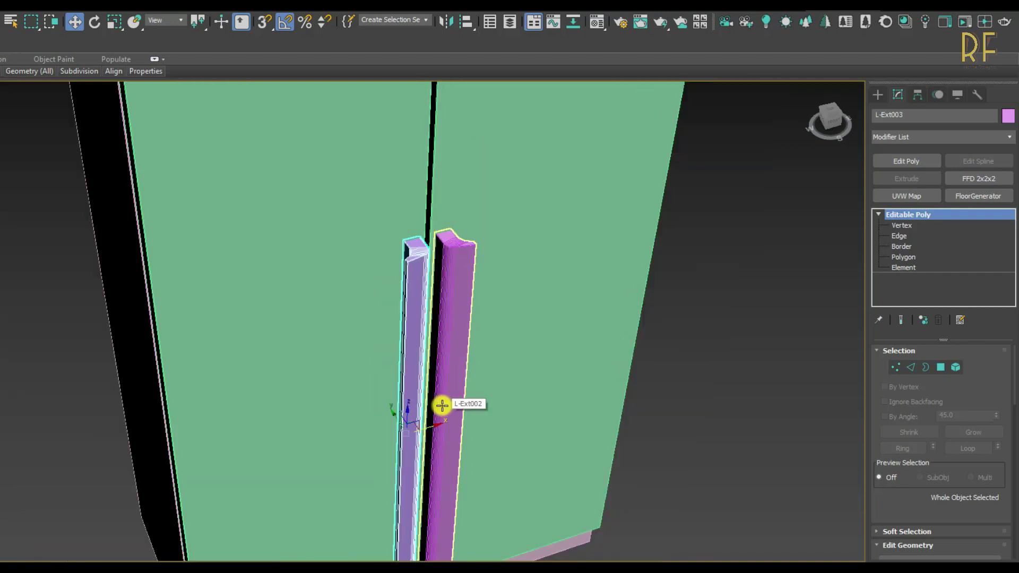
scroll(441, 403, "up", 1)
scroll(429, 386, "down", 2)
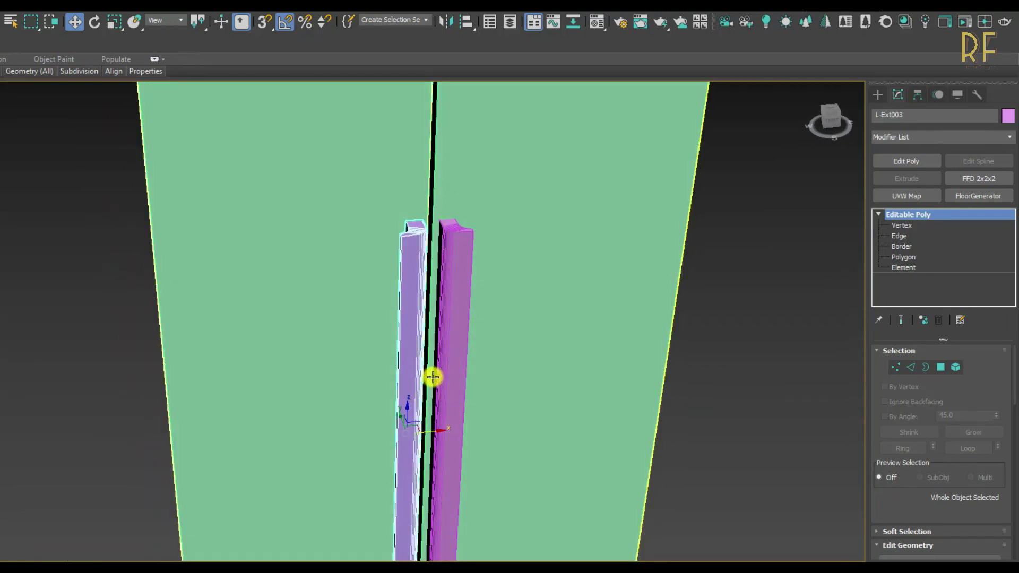
scroll(433, 378, "down", 3)
middle_click_drag(457, 390, 460, 416)
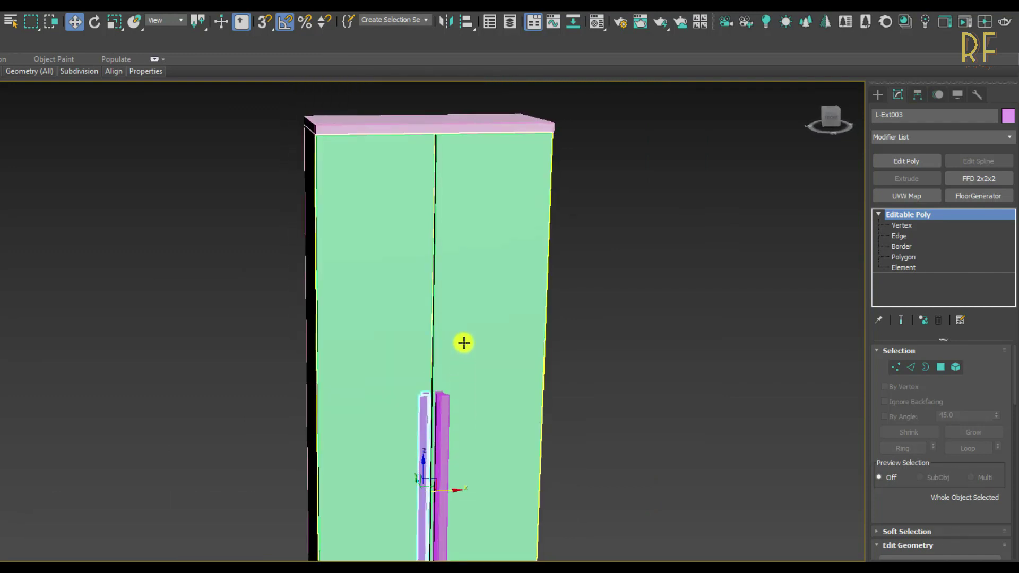